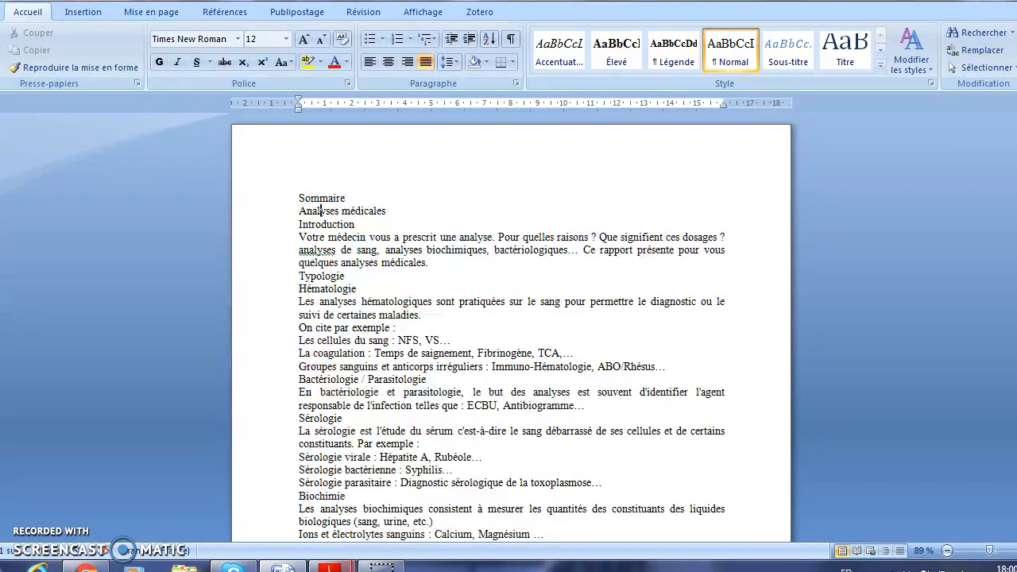
Switch to the TP1Word exercise PDF in Adobe Reader and read the numbered formatting instructions for the document.
{"action": "mouse_move", "coordinate": [329, 564]}
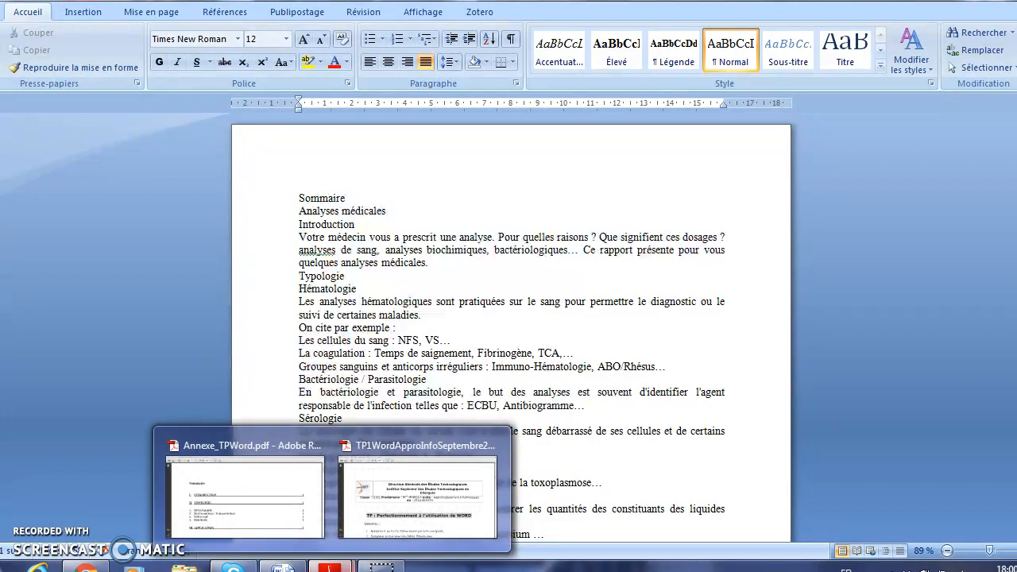
{"action": "left_click", "coordinate": [375, 515]}
{"action": "scroll", "coordinate": [508, 302], "scroll_direction": "down", "scroll_amount": 5}
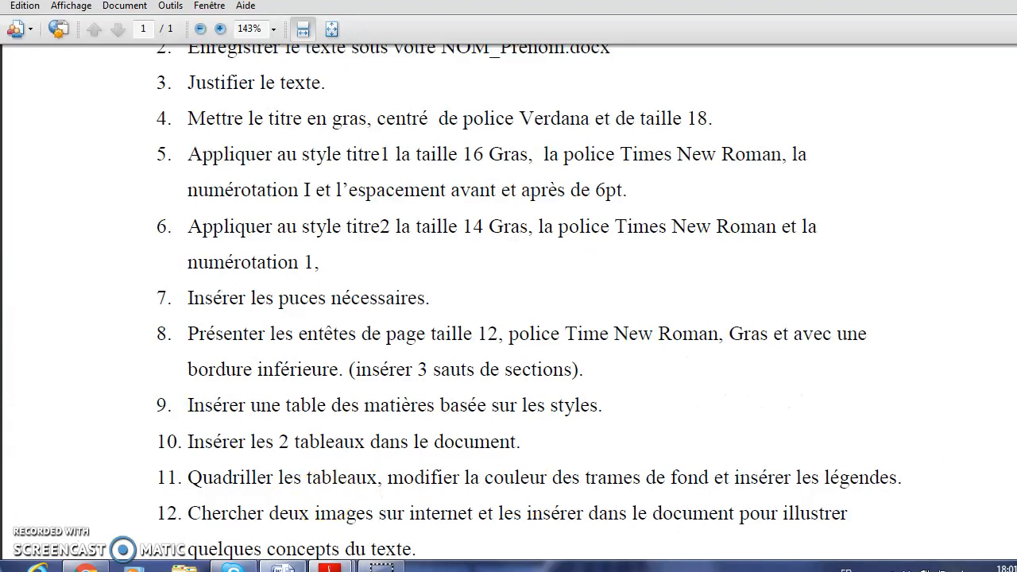
{"action": "left_click", "coordinate": [284, 568]}
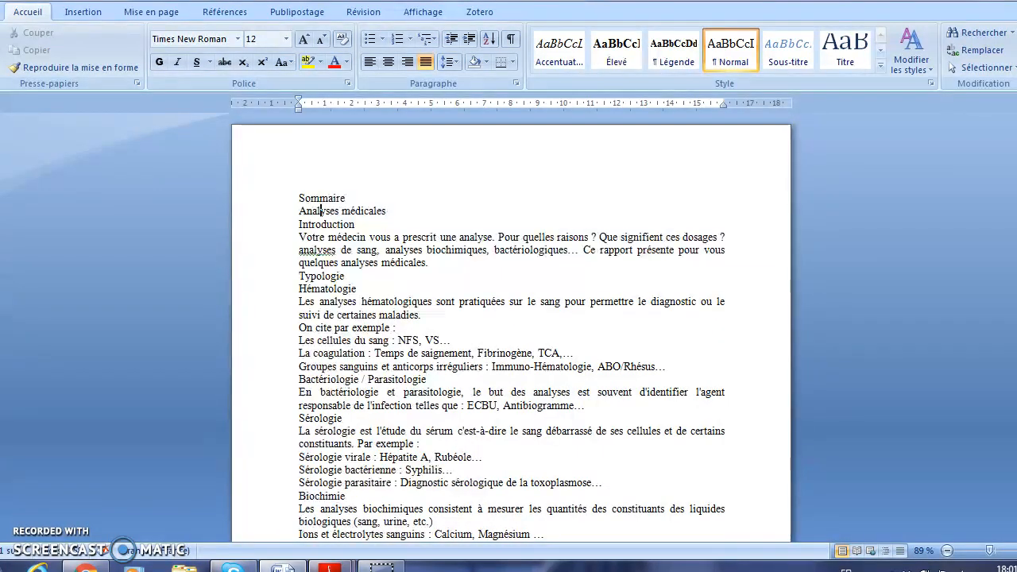
Examine the model document Annexe_TPWord.pdf in Adobe Reader from the Sommaire page through the tables of the Application section.
{"action": "mouse_move", "coordinate": [329, 565]}
{"action": "left_click", "coordinate": [277, 517]}
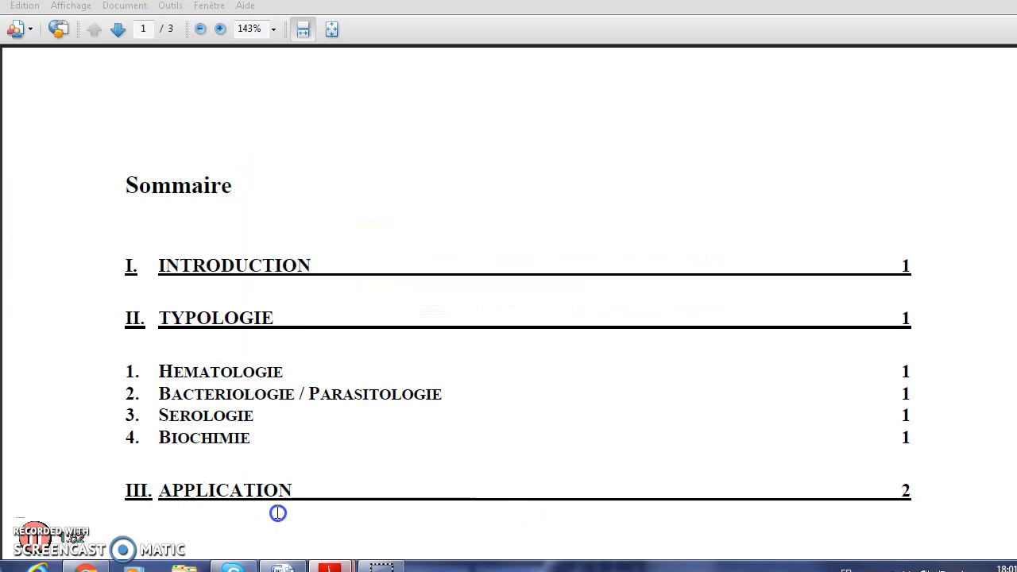
{"action": "scroll", "coordinate": [509, 302], "scroll_direction": "down", "scroll_amount": 10}
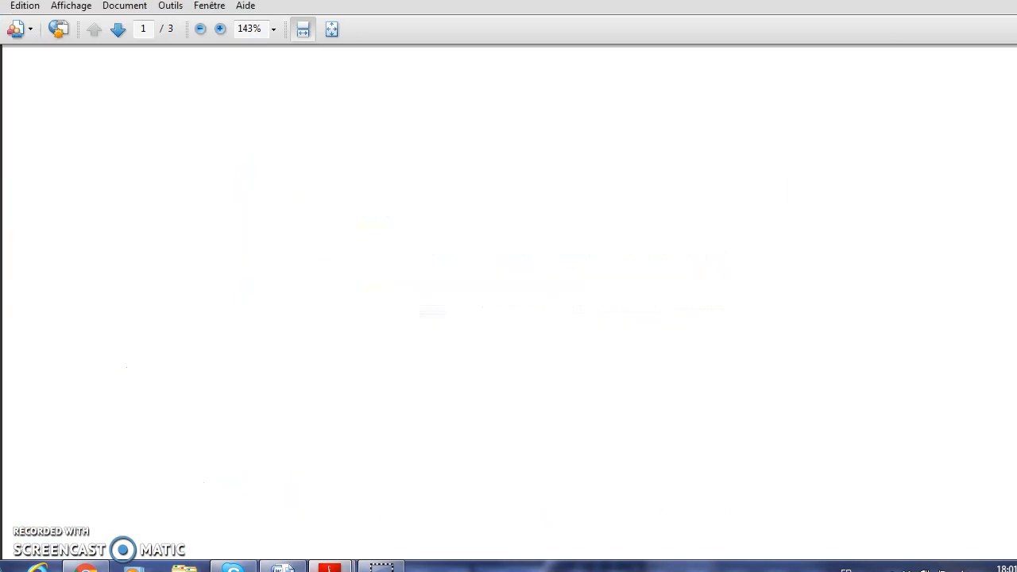
{"action": "scroll", "coordinate": [508, 302], "scroll_direction": "down", "scroll_amount": 5}
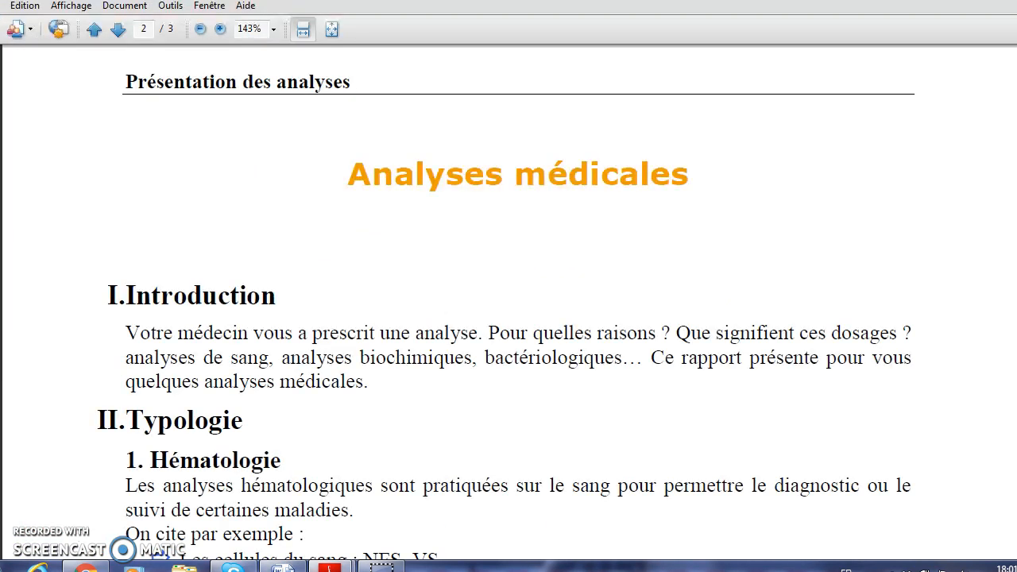
{"action": "scroll", "coordinate": [181, 547], "scroll_direction": "down", "scroll_amount": 4}
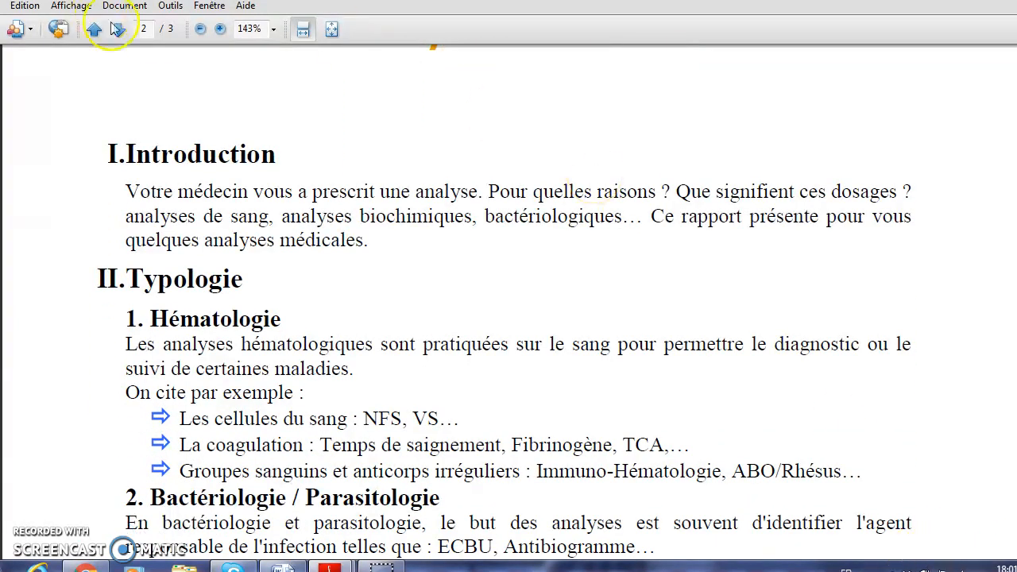
{"action": "left_click", "coordinate": [201, 29]}
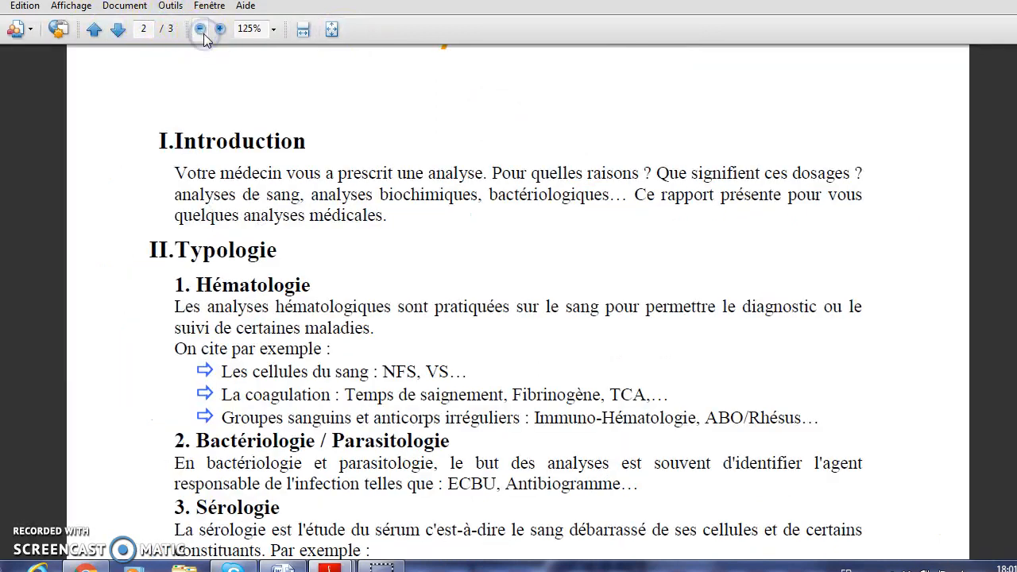
{"action": "left_click", "coordinate": [202, 30]}
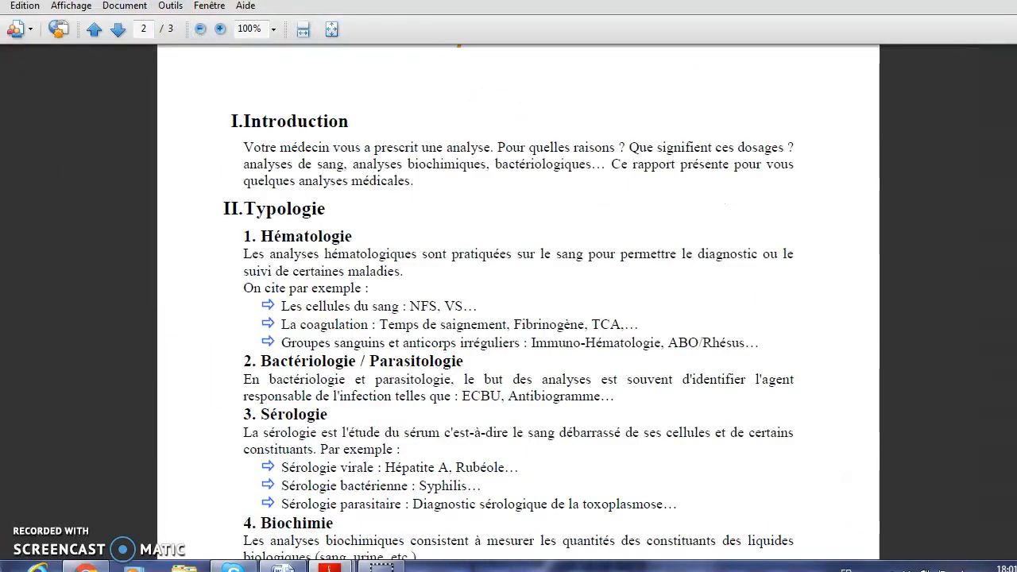
{"action": "scroll", "coordinate": [518, 302], "scroll_direction": "down", "scroll_amount": 10}
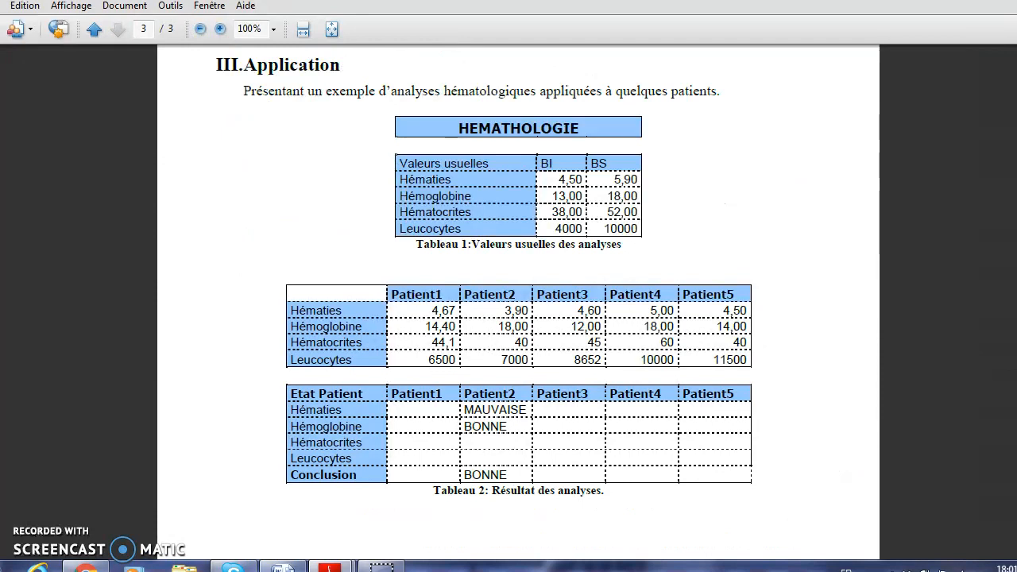
{"action": "left_click", "coordinate": [282, 567]}
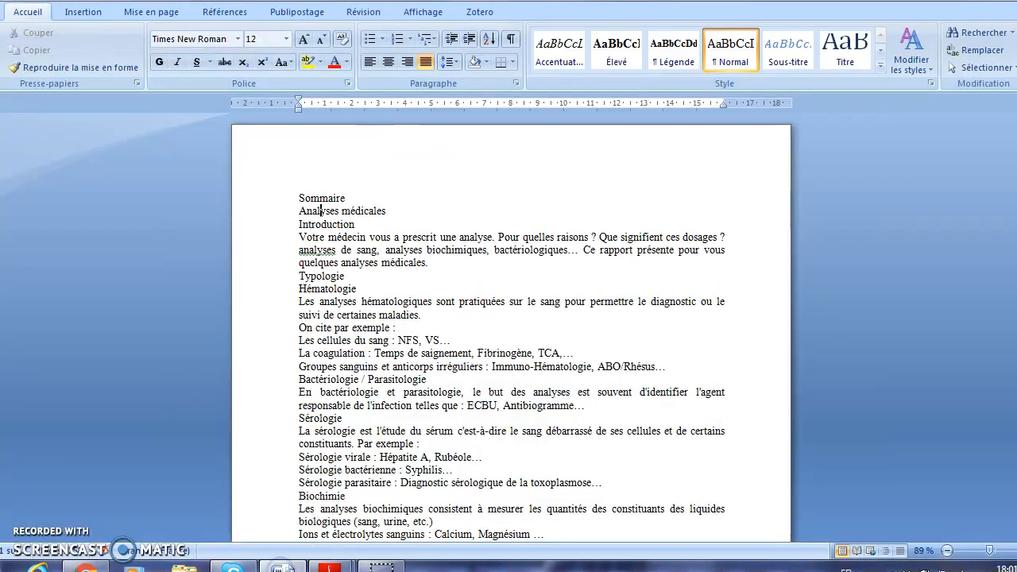
Set the Introduction heading in the Word document to 14 pt and apply the I-, II-, III- numbering to it.
{"action": "left_click", "coordinate": [273, 233]}
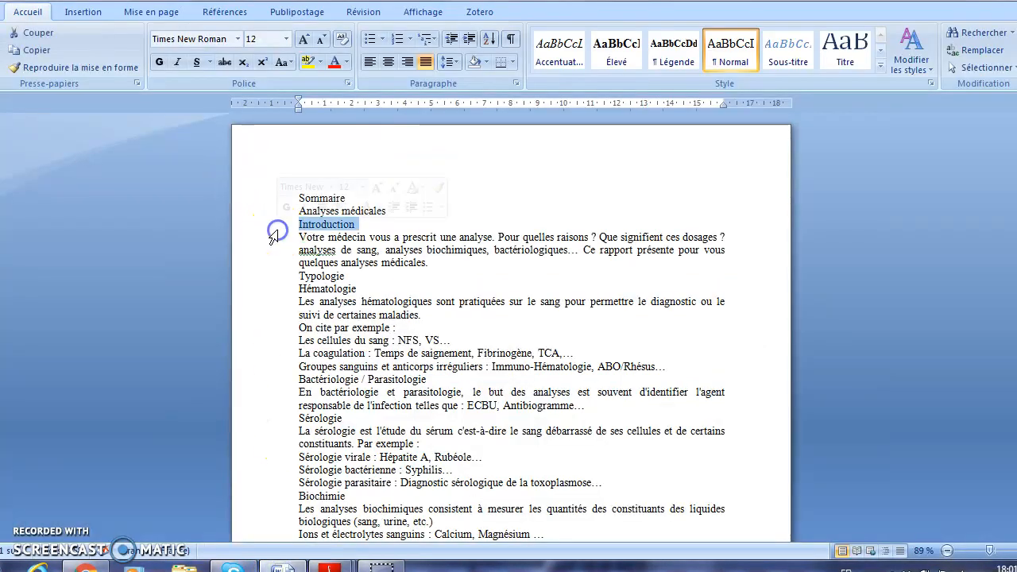
{"action": "left_click", "coordinate": [286, 40]}
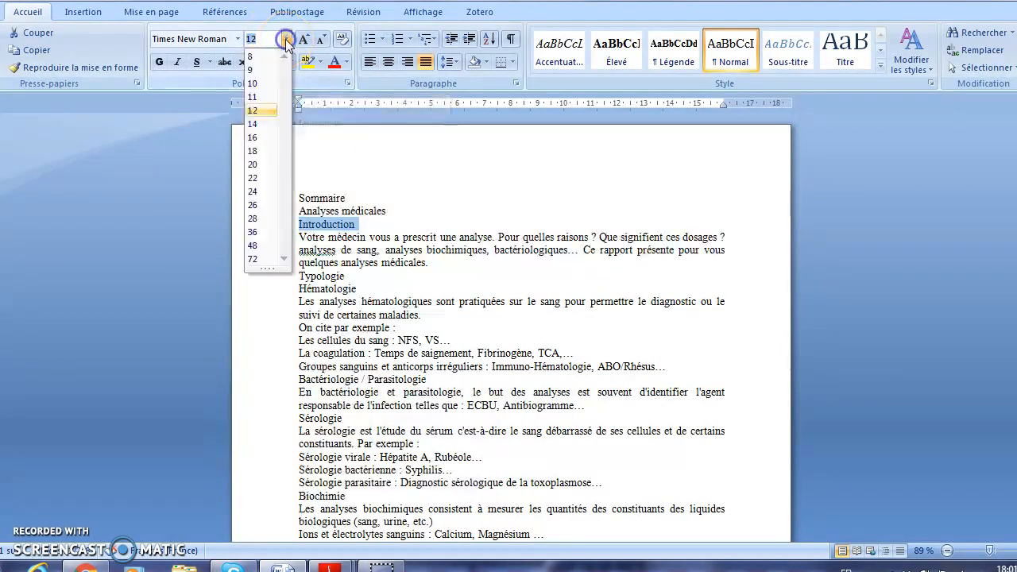
{"action": "left_click", "coordinate": [254, 125]}
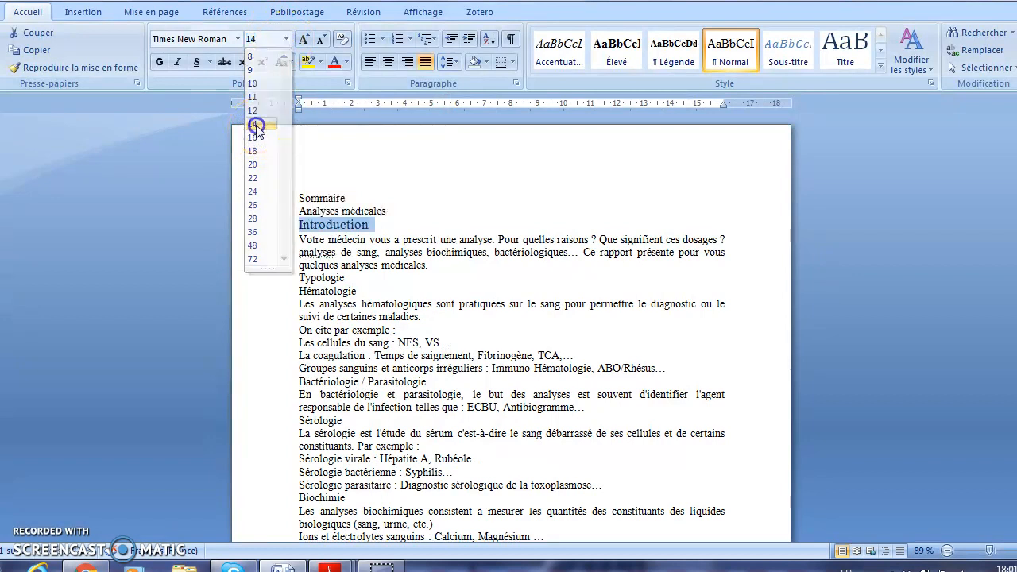
{"action": "left_click", "coordinate": [408, 41]}
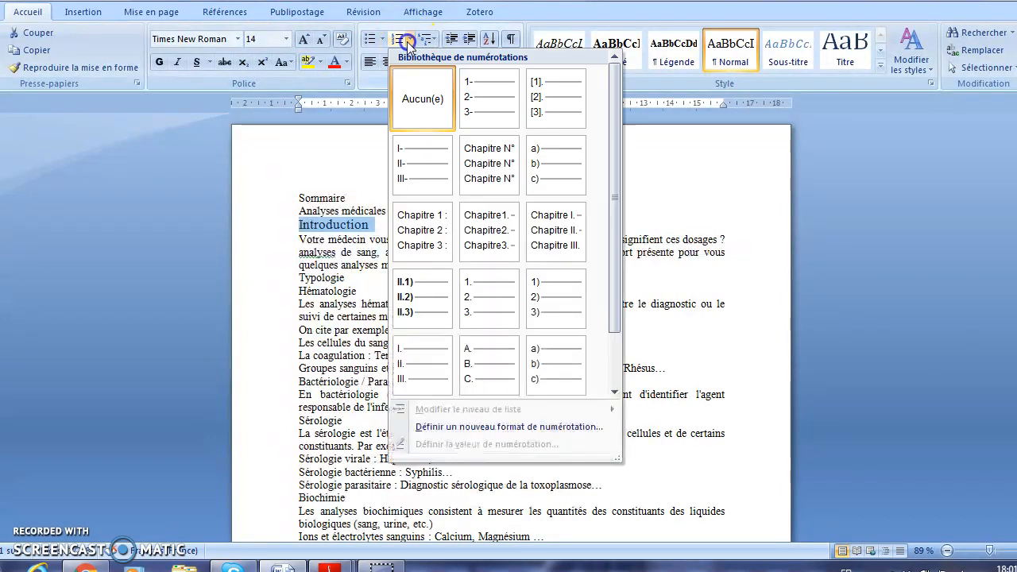
{"action": "left_click", "coordinate": [409, 164]}
Check the heading requirements in the TP1Word exercise PDF and enlarge the Introduction heading in Word to 16 pt.
{"action": "left_click", "coordinate": [385, 566]}
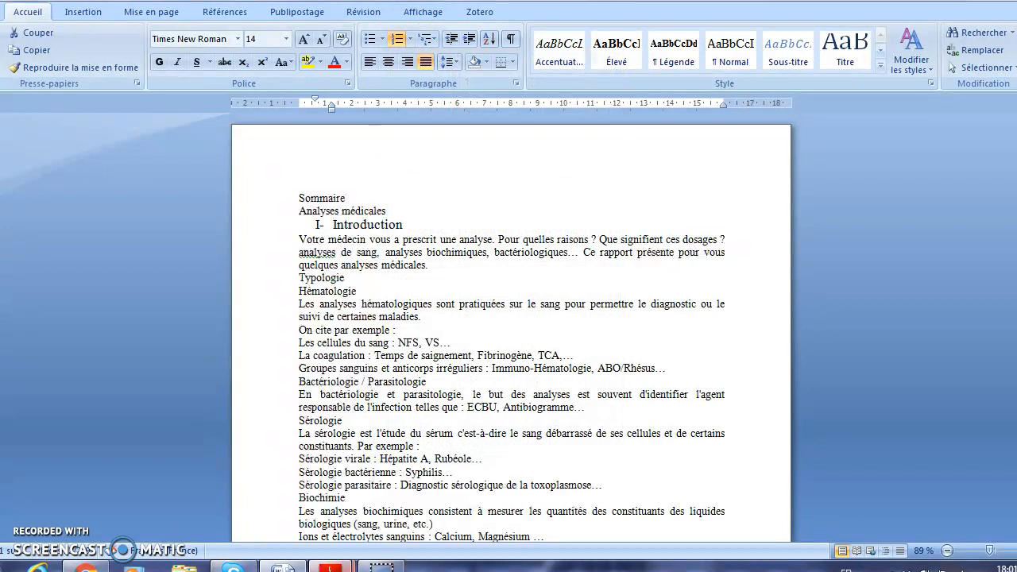
{"action": "left_click", "coordinate": [389, 485]}
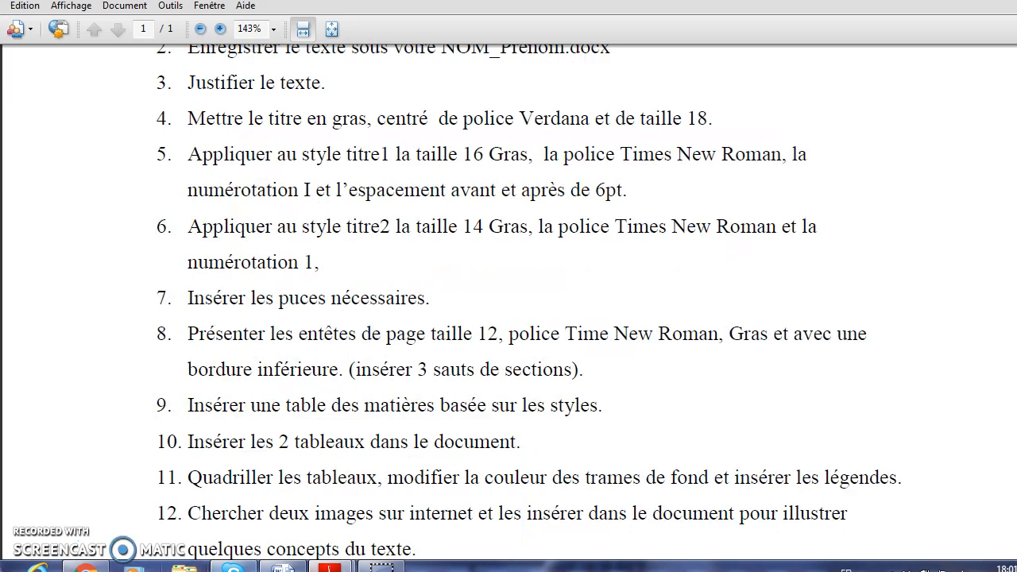
{"action": "left_click", "coordinate": [282, 568]}
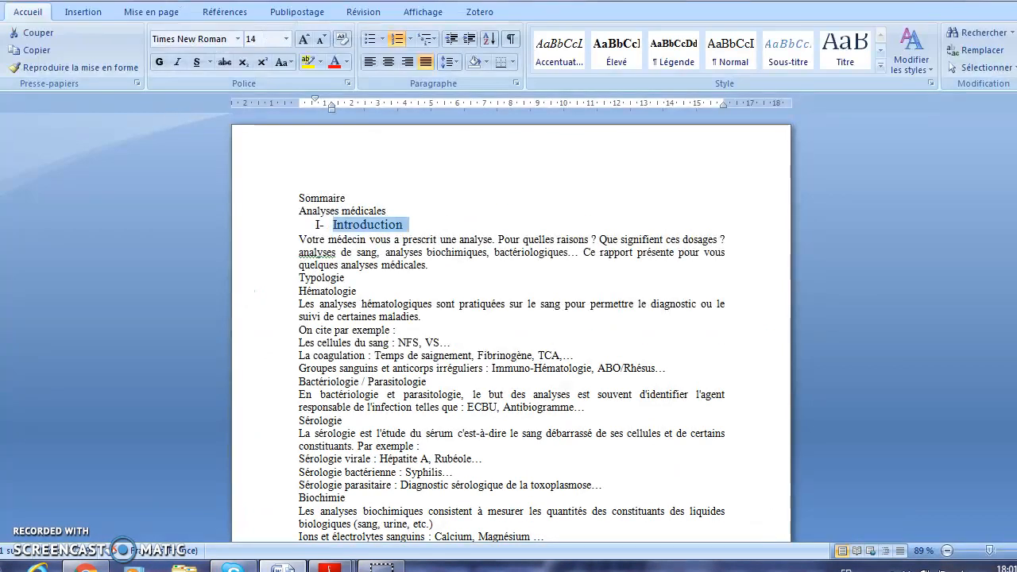
{"action": "left_click", "coordinate": [303, 39]}
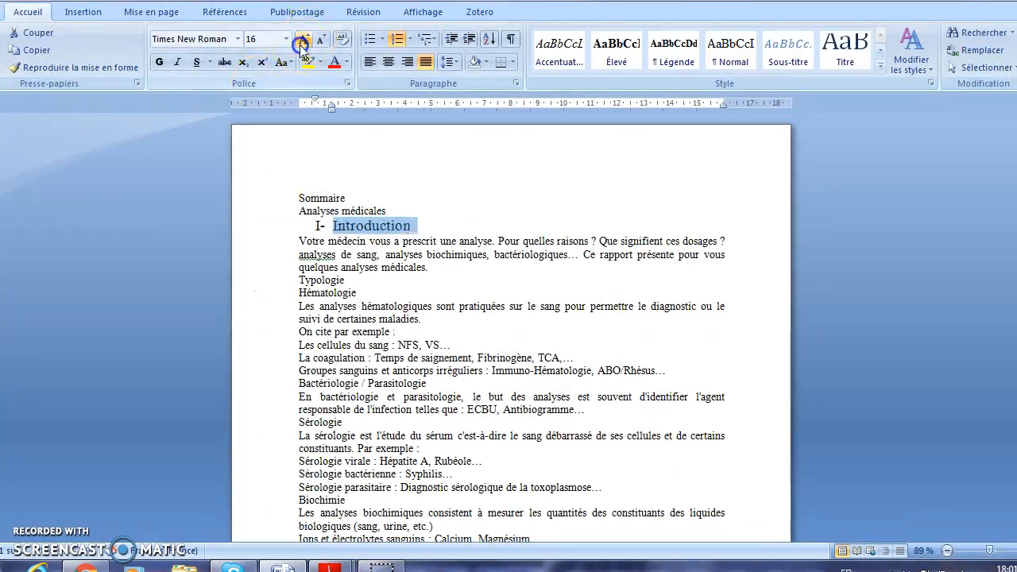
Set the Introduction heading's paragraph spacing to 6 pt before and 6 pt after.
{"action": "left_click", "coordinate": [515, 83]}
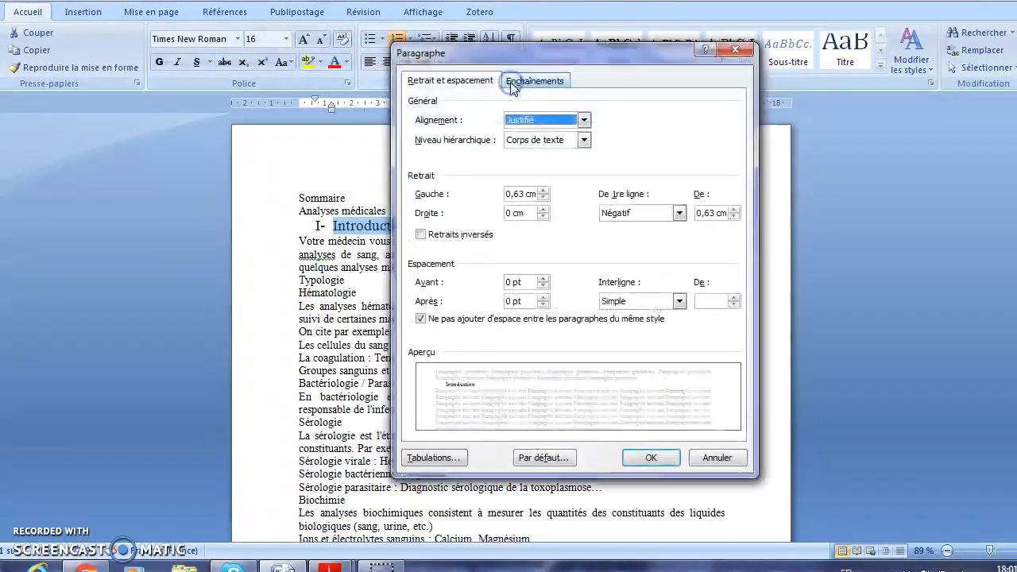
{"action": "left_click", "coordinate": [542, 278]}
{"action": "left_click", "coordinate": [543, 297]}
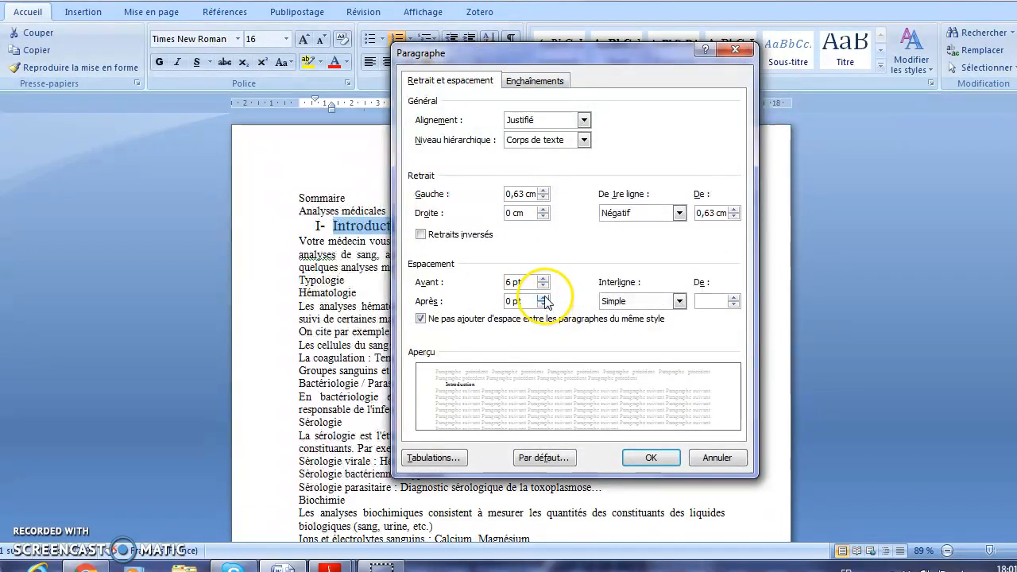
{"action": "left_click", "coordinate": [650, 457]}
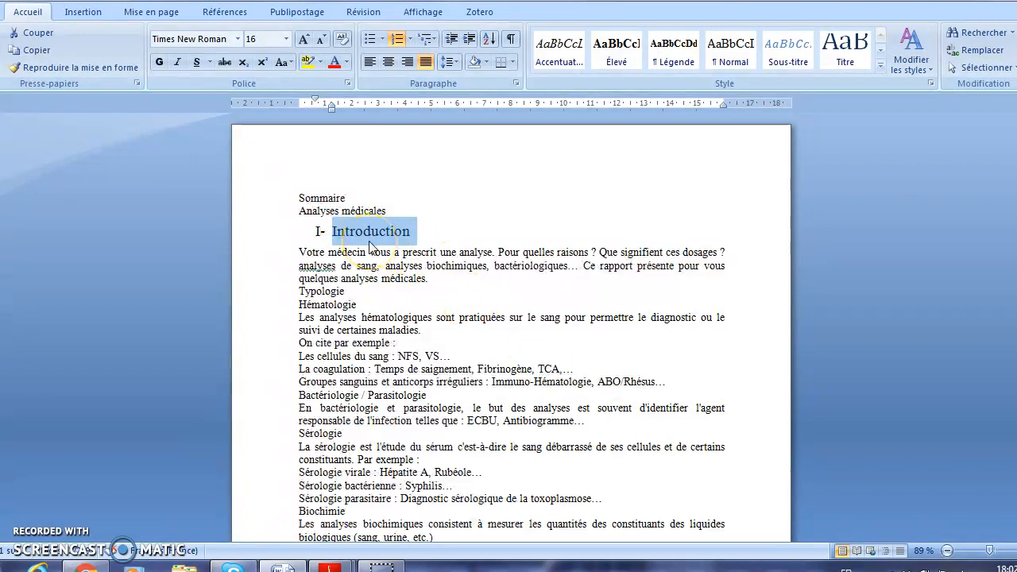
Make the Introduction heading bold and colour its text standard green.
{"action": "left_click", "coordinate": [159, 61]}
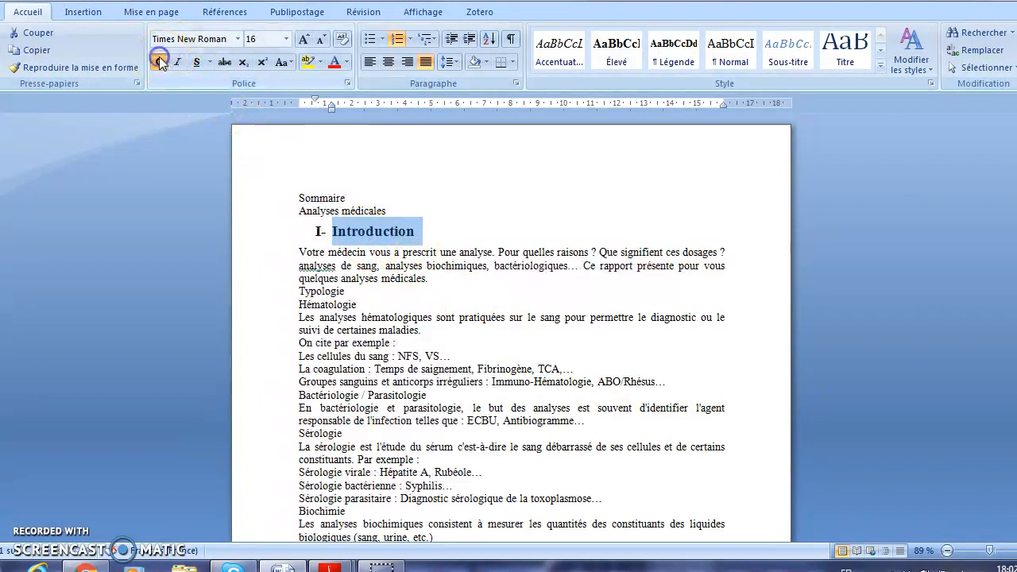
{"action": "left_click", "coordinate": [346, 63]}
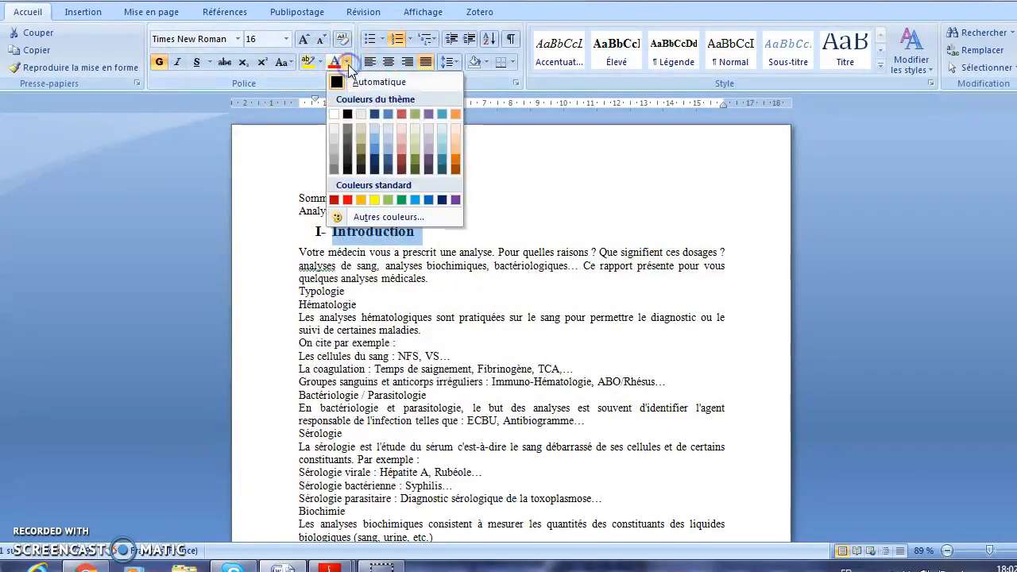
{"action": "left_click", "coordinate": [398, 199]}
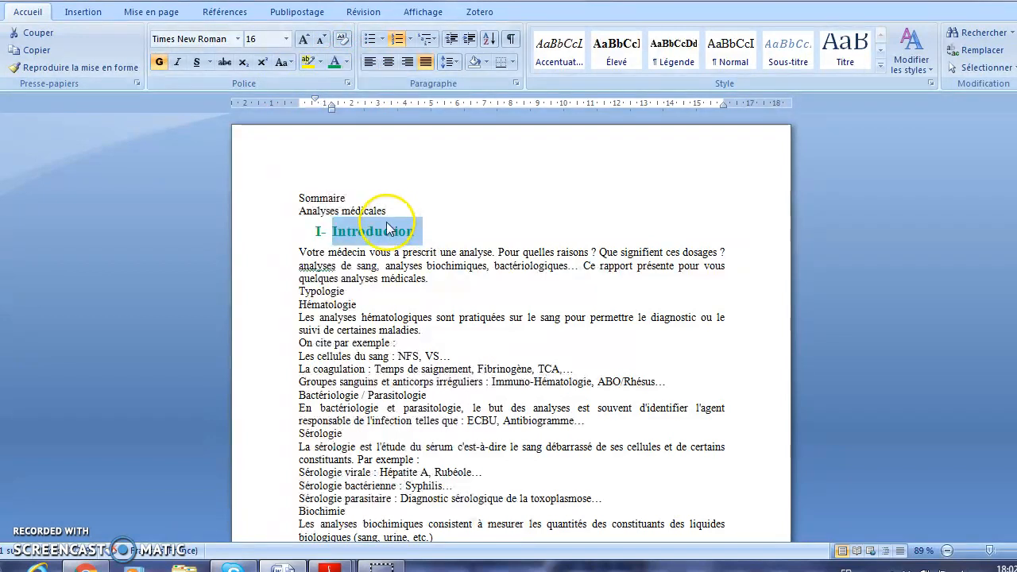
Save the formatting of the Introduction heading as a new quick style named ST1.
{"action": "right_click", "coordinate": [387, 231]}
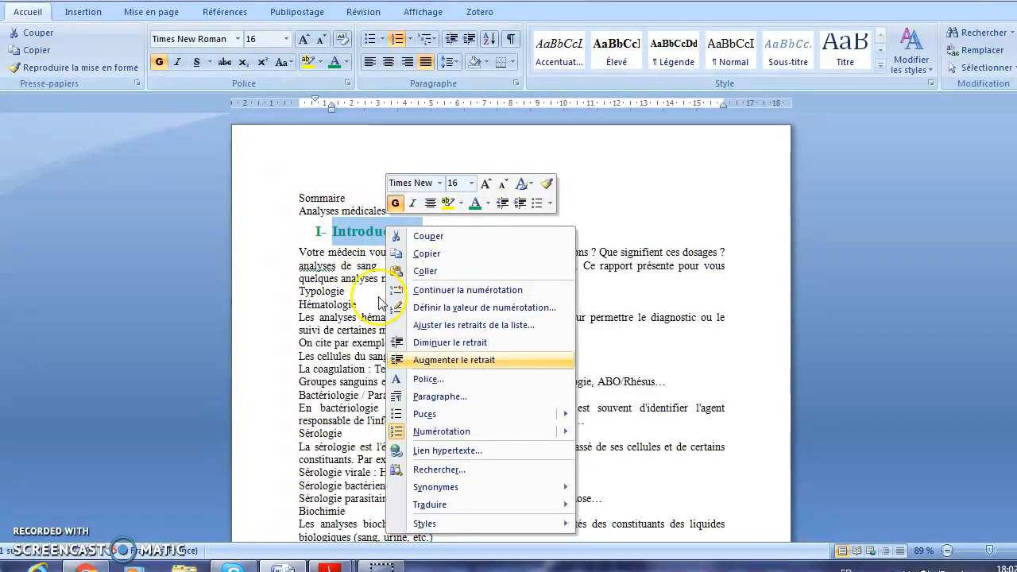
{"action": "mouse_move", "coordinate": [414, 507]}
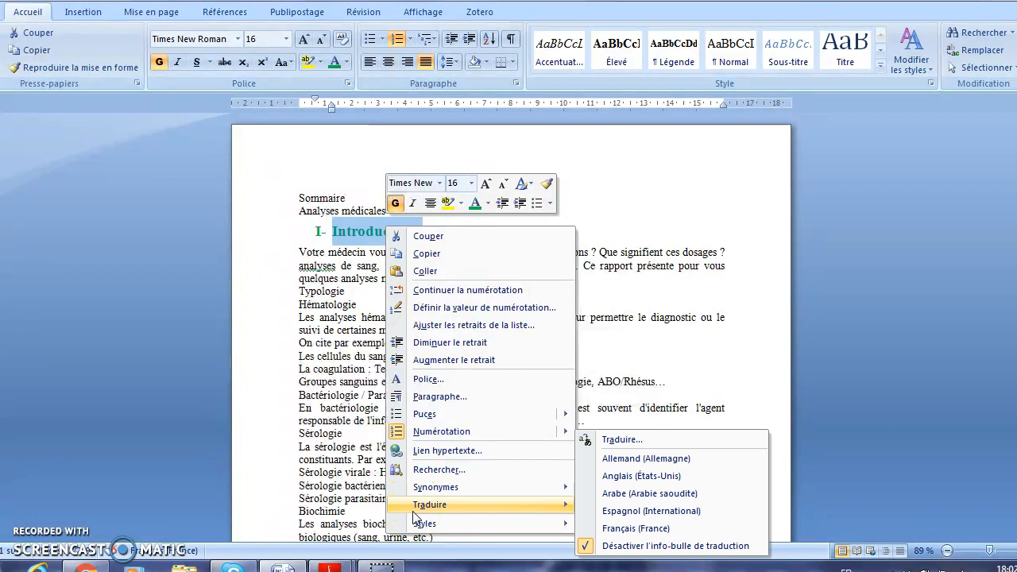
{"action": "mouse_move", "coordinate": [426, 526]}
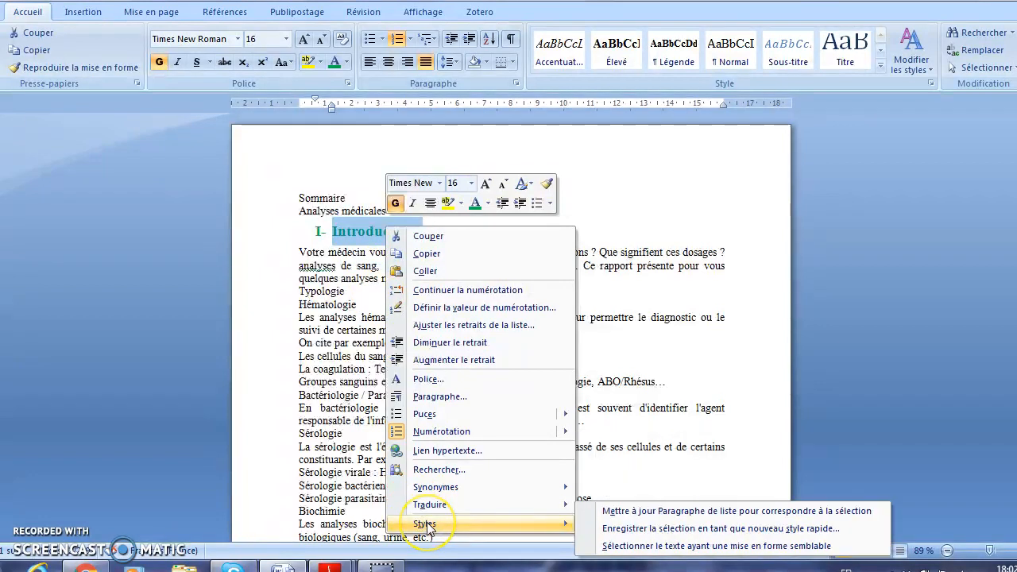
{"action": "left_click", "coordinate": [631, 529]}
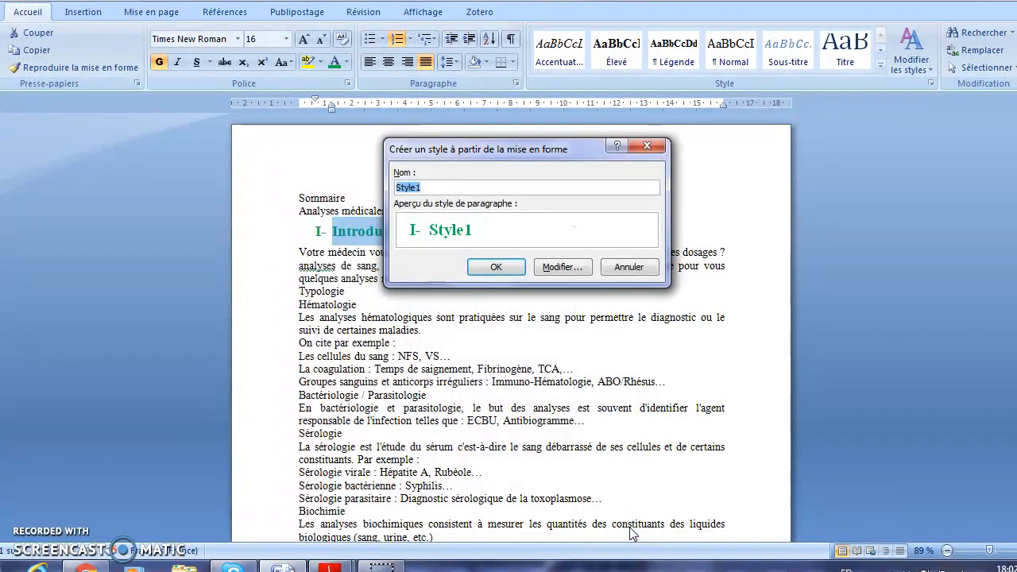
{"action": "type", "text": "ST"}
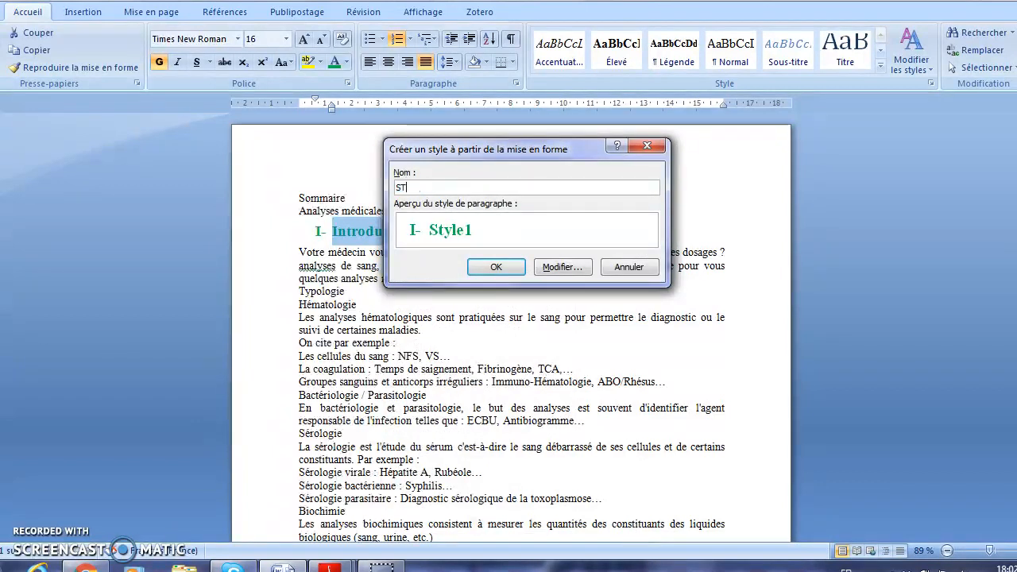
{"action": "type", "text": "1"}
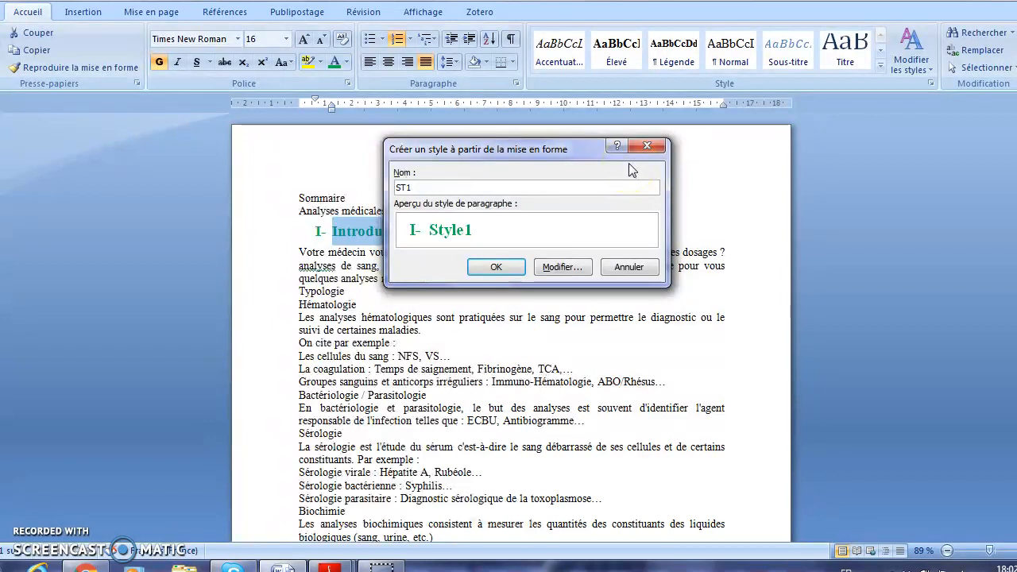
{"action": "left_click", "coordinate": [503, 274]}
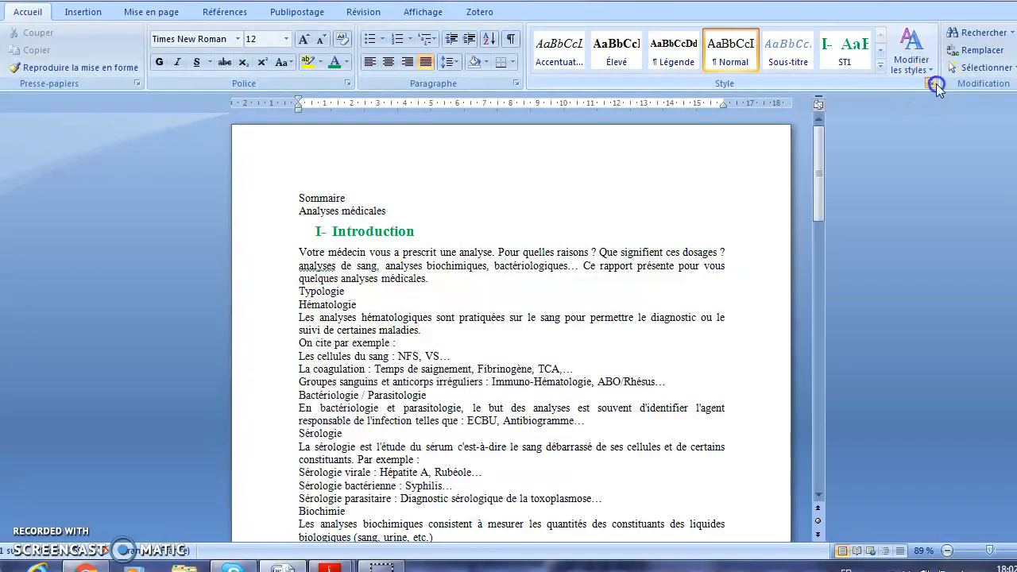
Display the full list of styles and apply the ST1 style to the Typologie heading.
{"action": "left_click", "coordinate": [929, 83]}
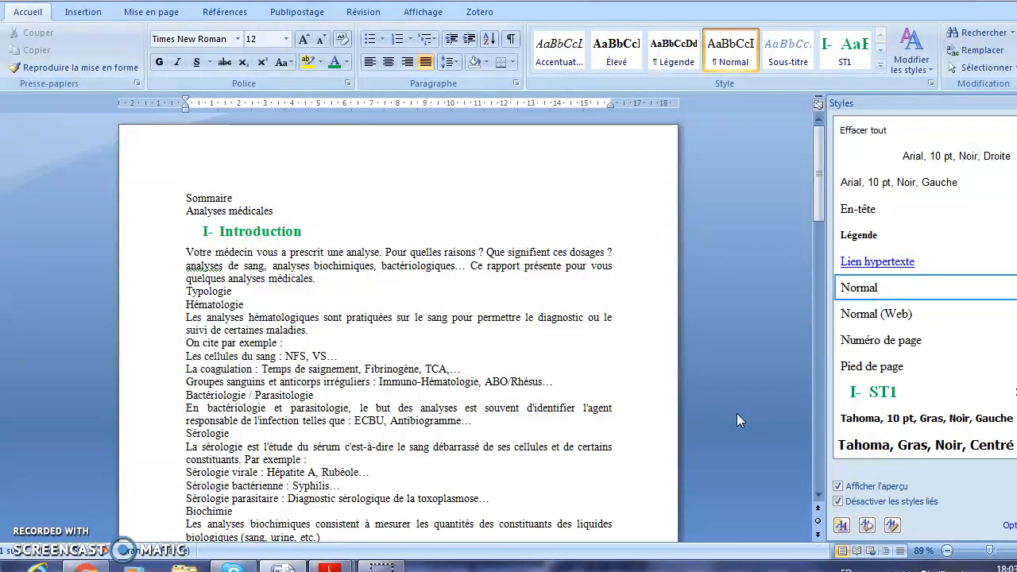
{"action": "left_click", "coordinate": [159, 298]}
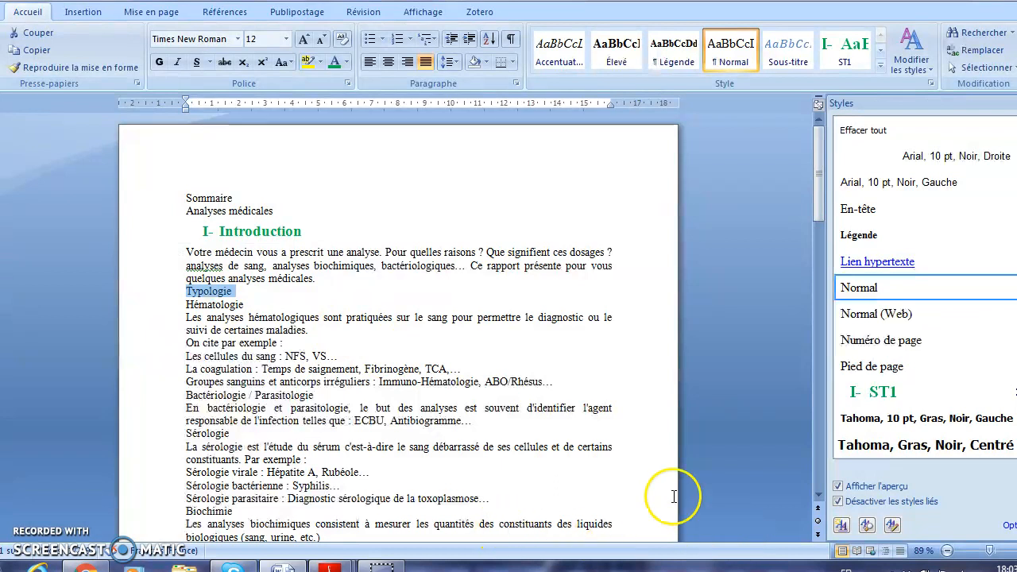
{"action": "left_click", "coordinate": [871, 395]}
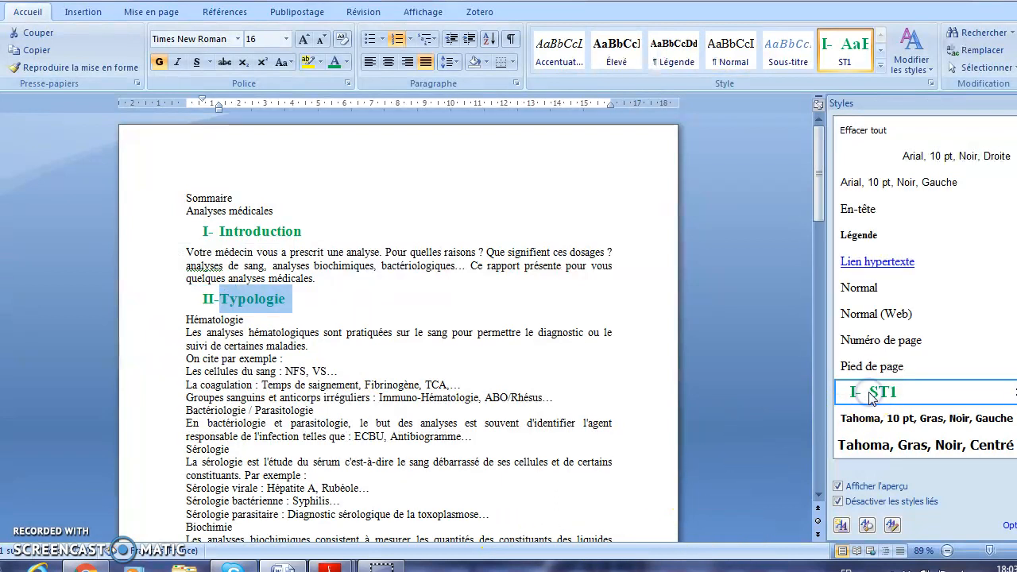
Apply the ST1 style to the Application heading below the list of biochemical analyses.
{"action": "left_click", "coordinate": [817, 494]}
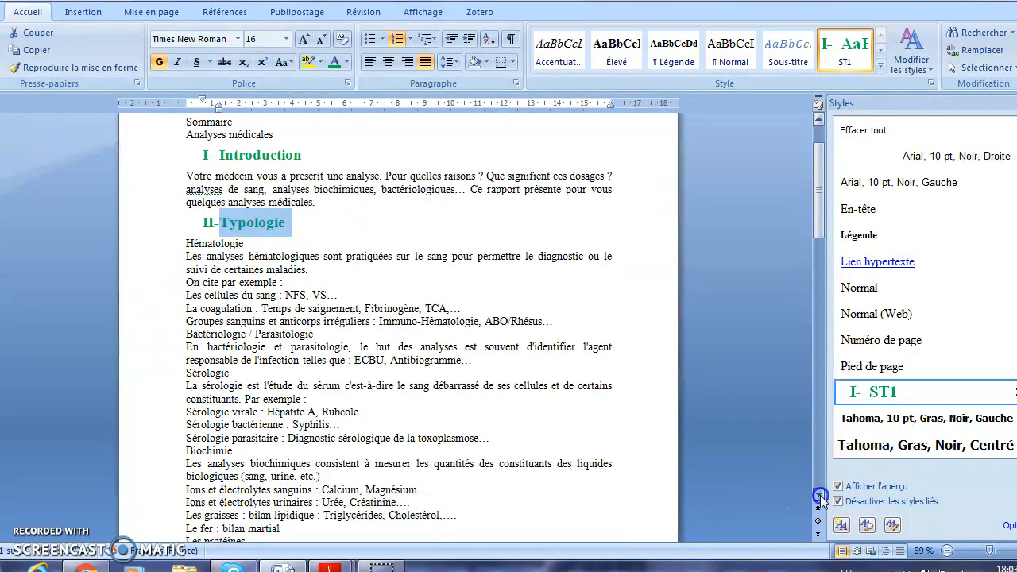
{"action": "left_click", "coordinate": [819, 496]}
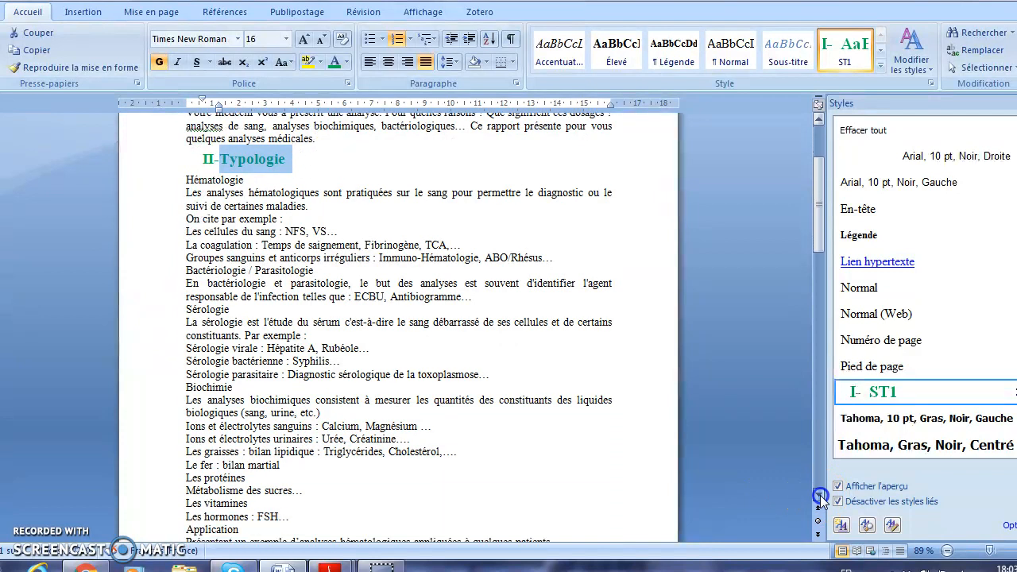
{"action": "left_click", "coordinate": [818, 495]}
{"action": "left_click", "coordinate": [147, 458]}
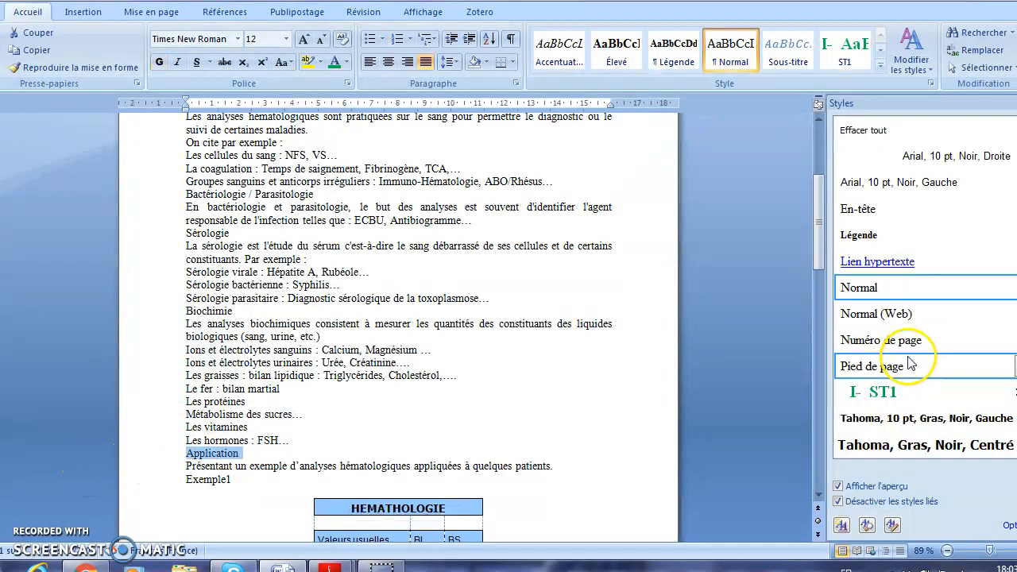
{"action": "left_click", "coordinate": [878, 389]}
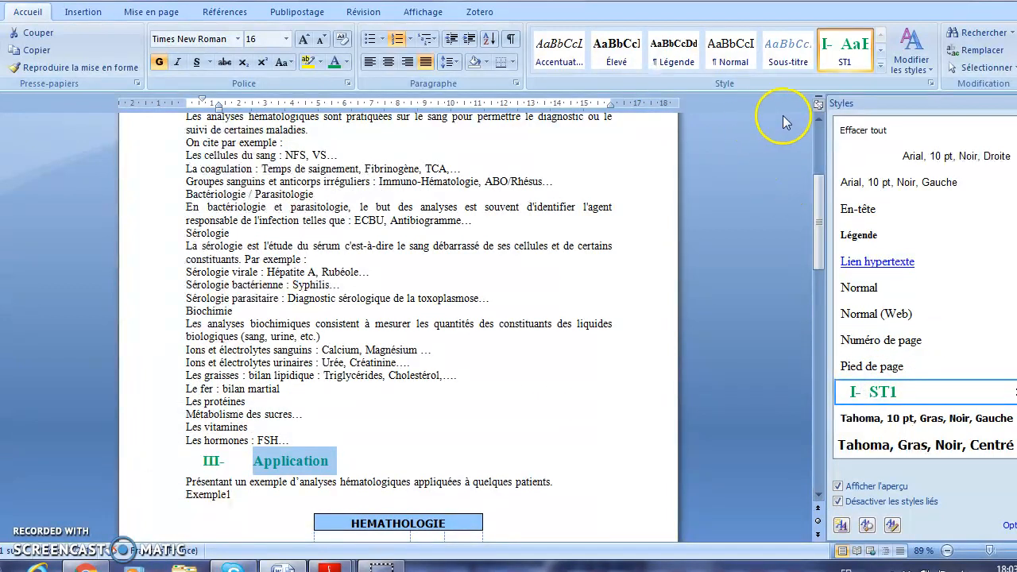
Switch to the exercise instructions PDF, read the titre2 style requirements, and return to the Word document.
{"action": "left_click", "coordinate": [819, 135]}
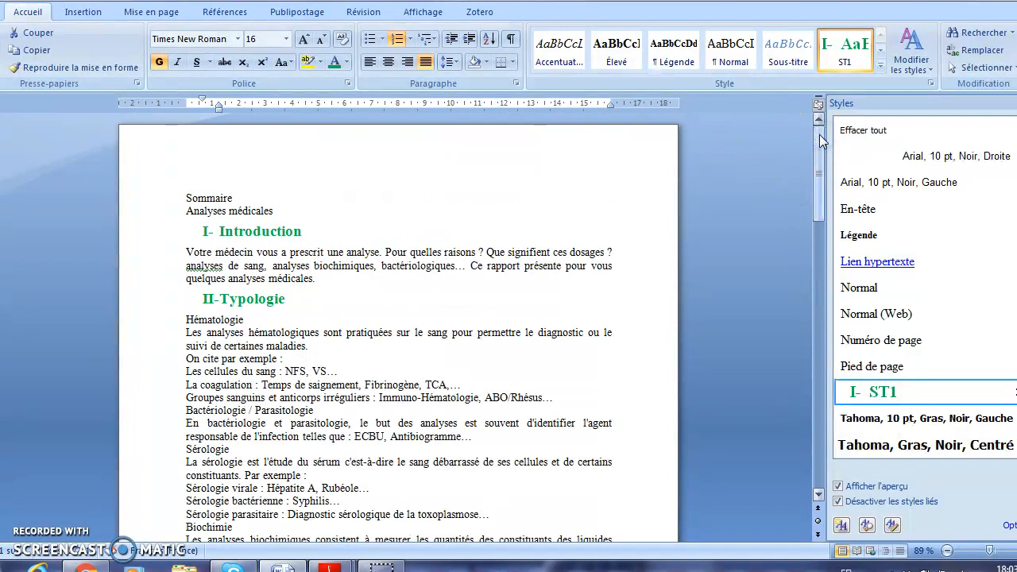
{"action": "left_click", "coordinate": [818, 495]}
{"action": "left_click", "coordinate": [818, 495]}
{"action": "left_click", "coordinate": [818, 495]}
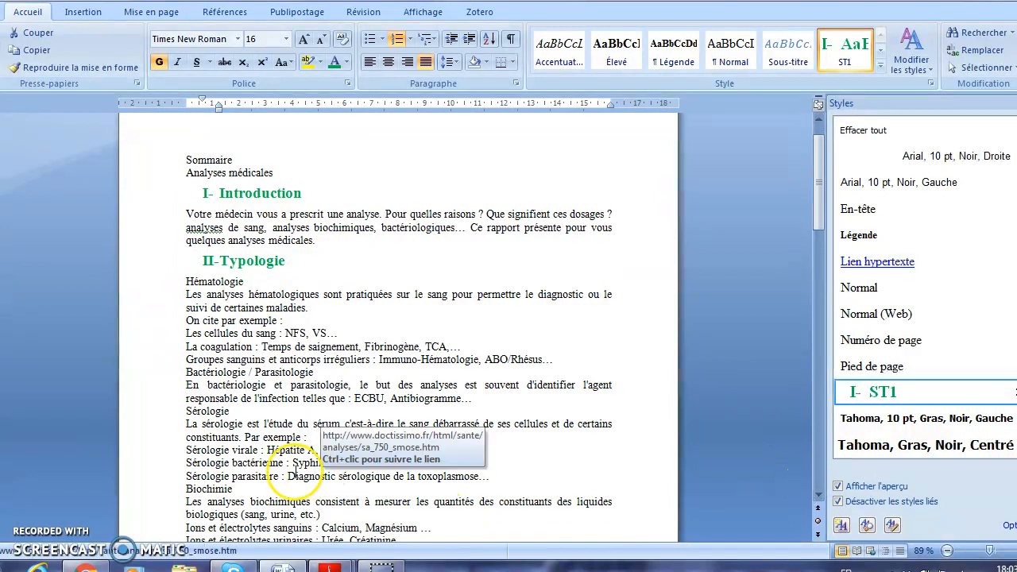
{"action": "mouse_move", "coordinate": [329, 566]}
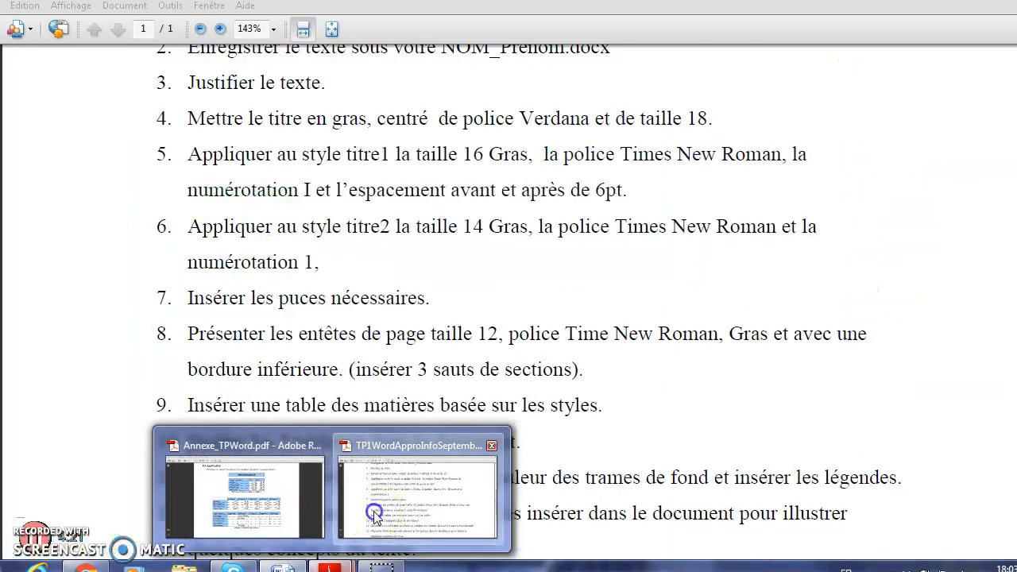
{"action": "left_click", "coordinate": [375, 514]}
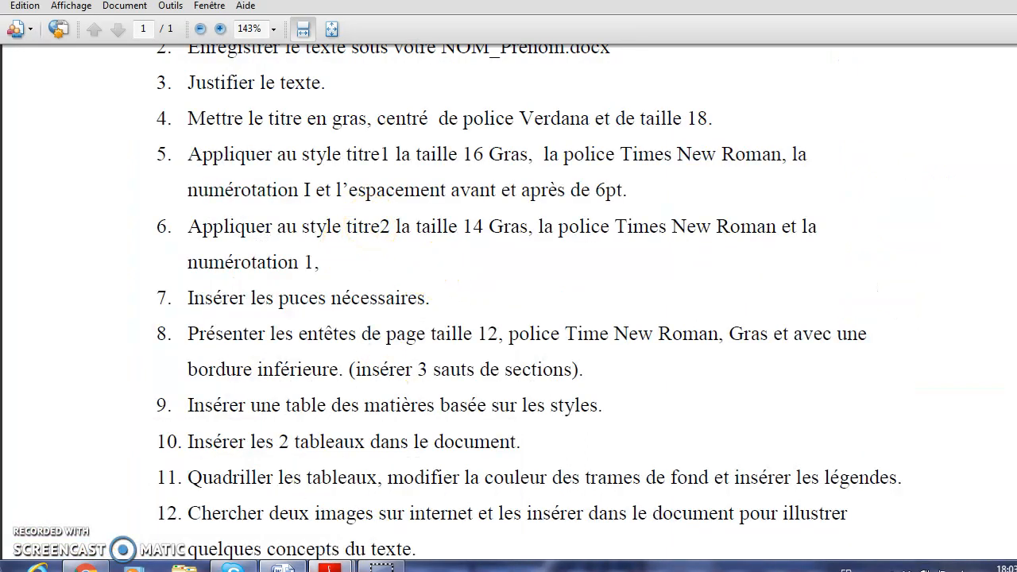
{"action": "left_click", "coordinate": [282, 566]}
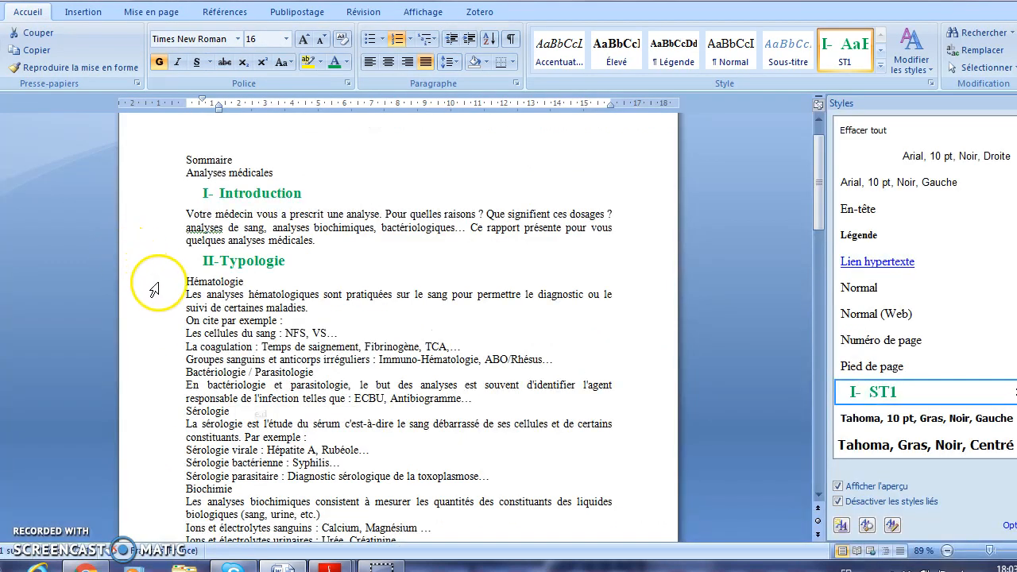
Examine the numbered subheadings under Typologie in Annexe_TPWord.pdf and return to the Word document.
{"action": "mouse_move", "coordinate": [300, 566]}
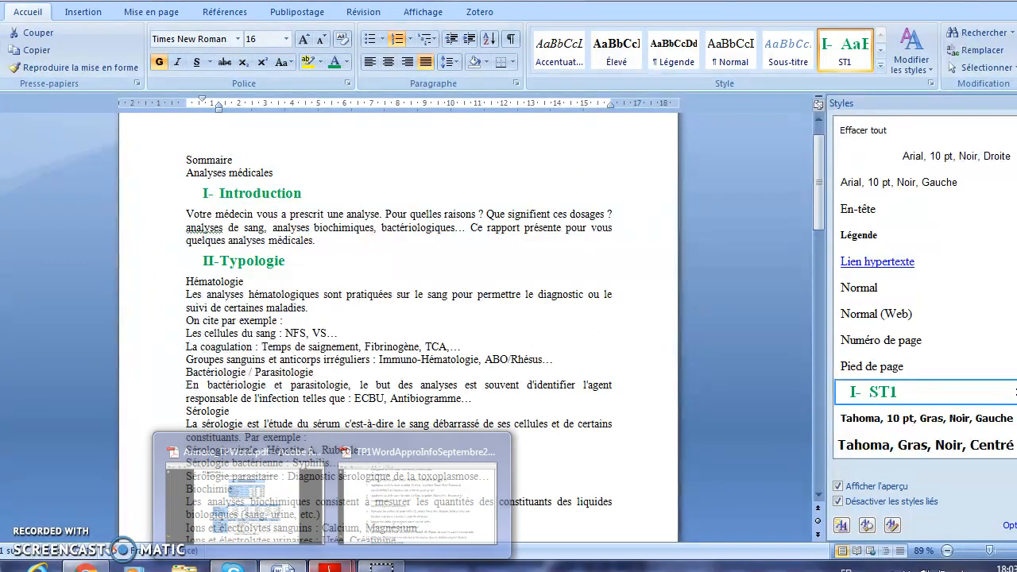
{"action": "left_click", "coordinate": [280, 500]}
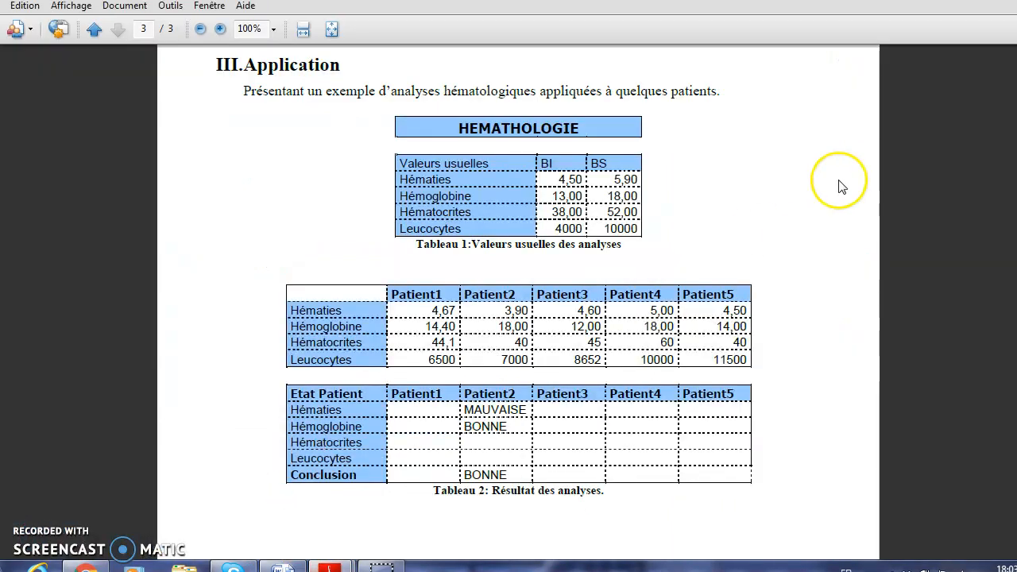
{"action": "scroll", "coordinate": [812, 193], "scroll_direction": "up", "scroll_amount": 5}
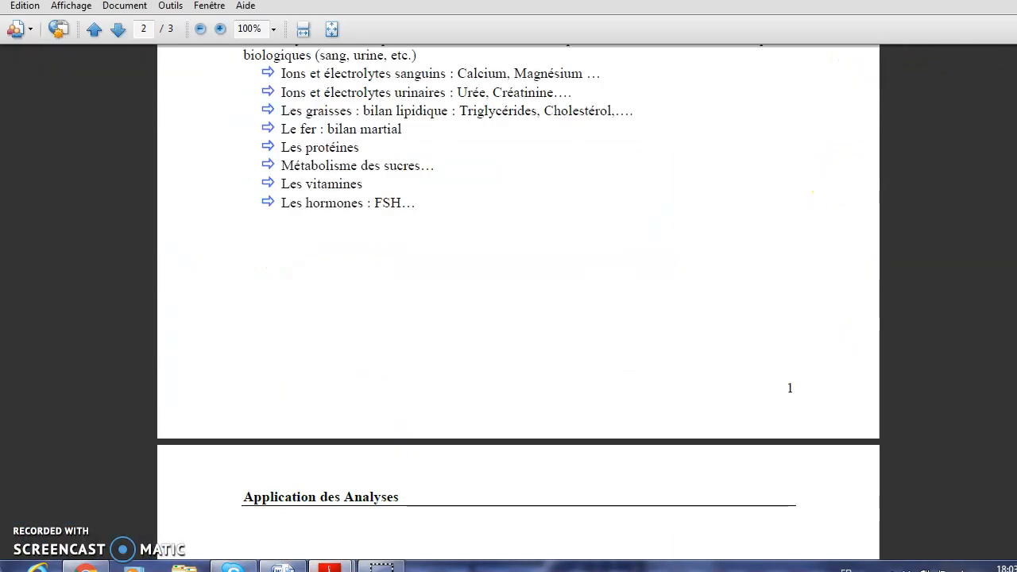
{"action": "scroll", "coordinate": [812, 192], "scroll_direction": "up", "scroll_amount": 6}
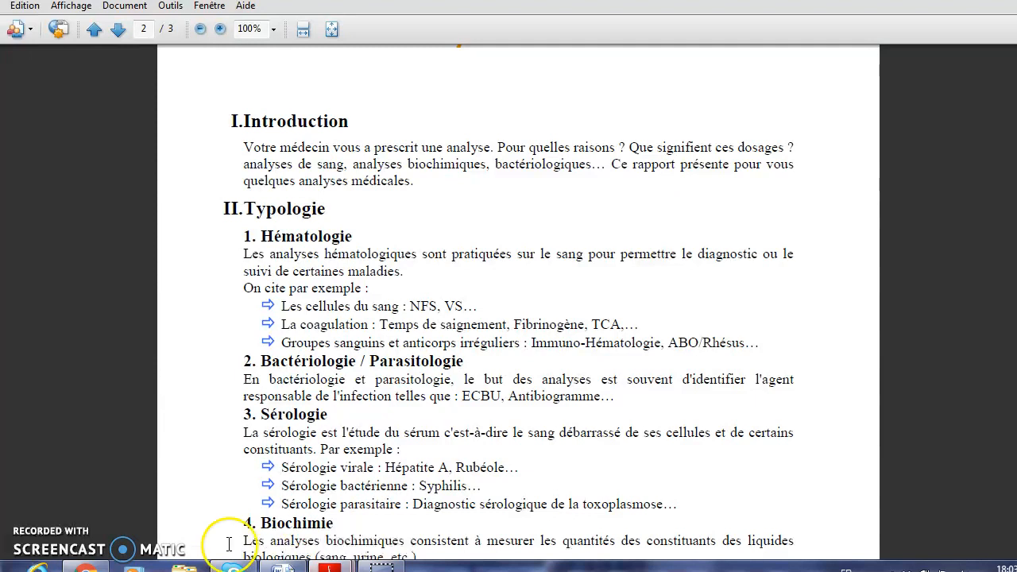
{"action": "left_click", "coordinate": [282, 567]}
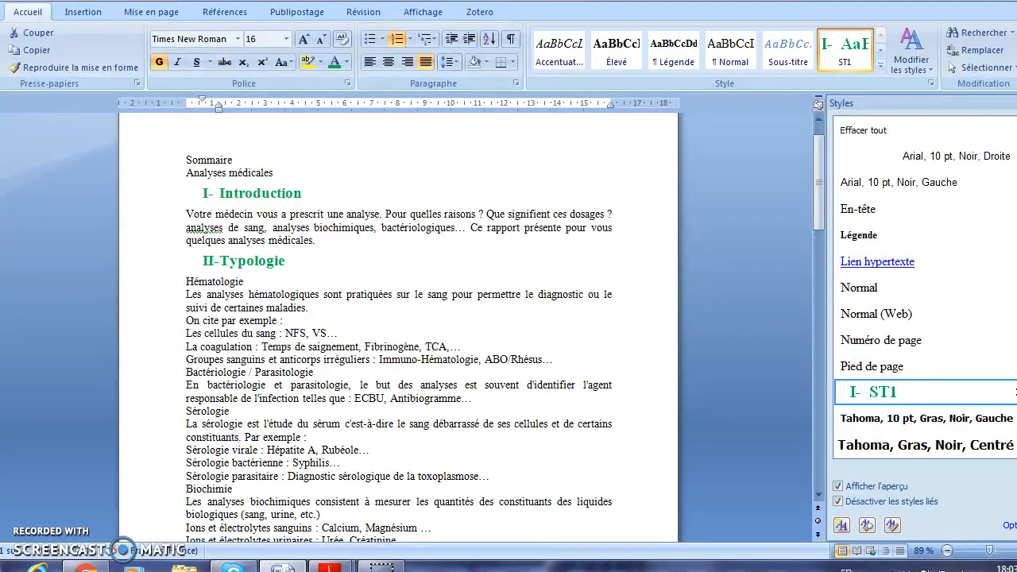
Set the Hématologie subheading to size 14 and number it with the 1-, 2-, 3- format.
{"action": "left_click", "coordinate": [155, 281]}
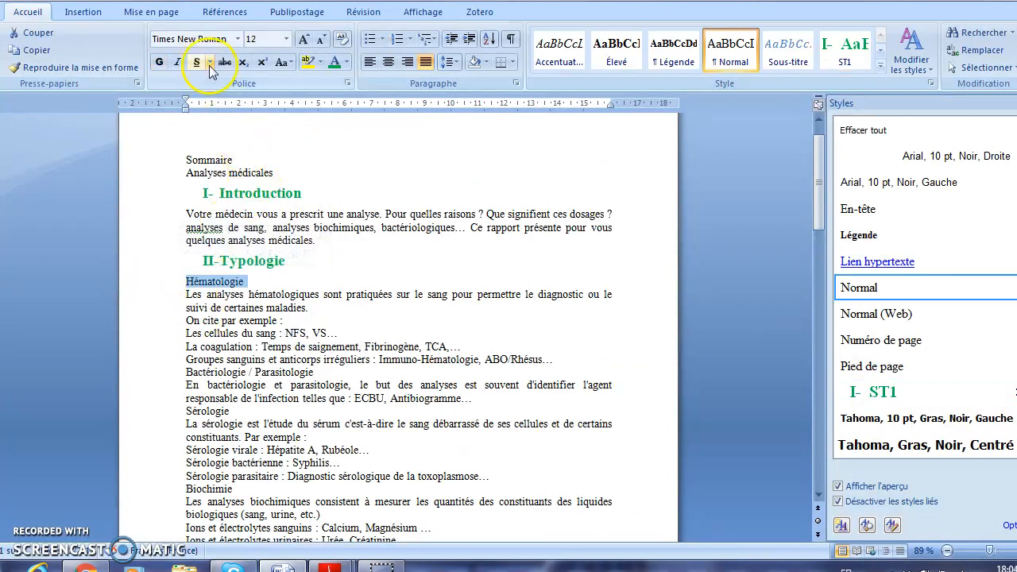
{"action": "left_click", "coordinate": [304, 41]}
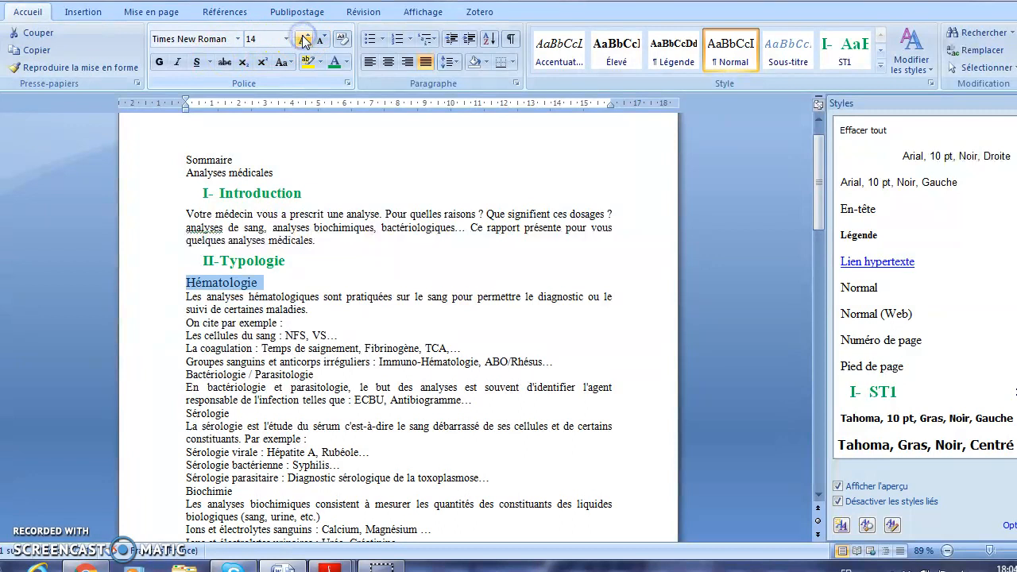
{"action": "left_click", "coordinate": [410, 40]}
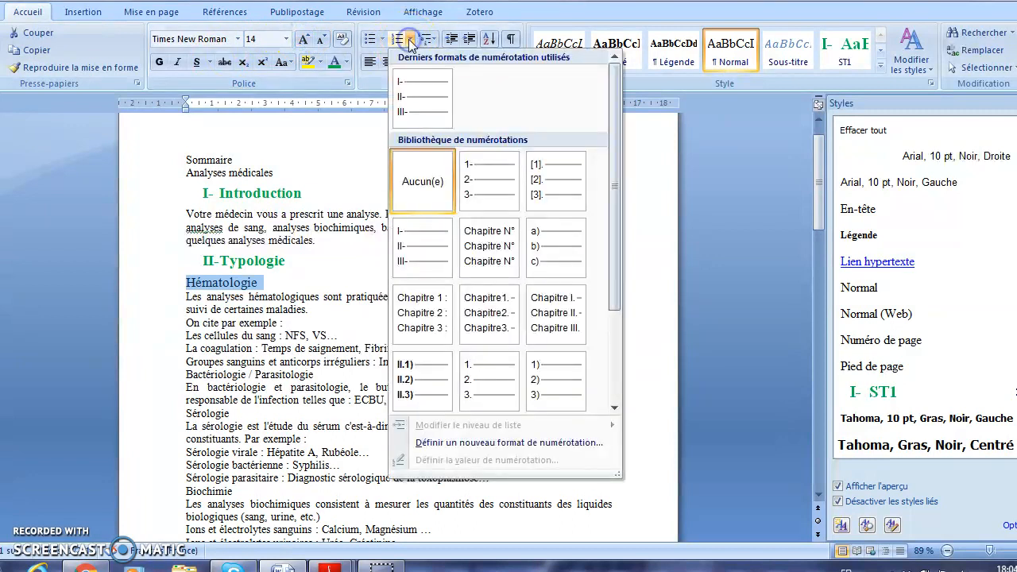
{"action": "left_click", "coordinate": [480, 181]}
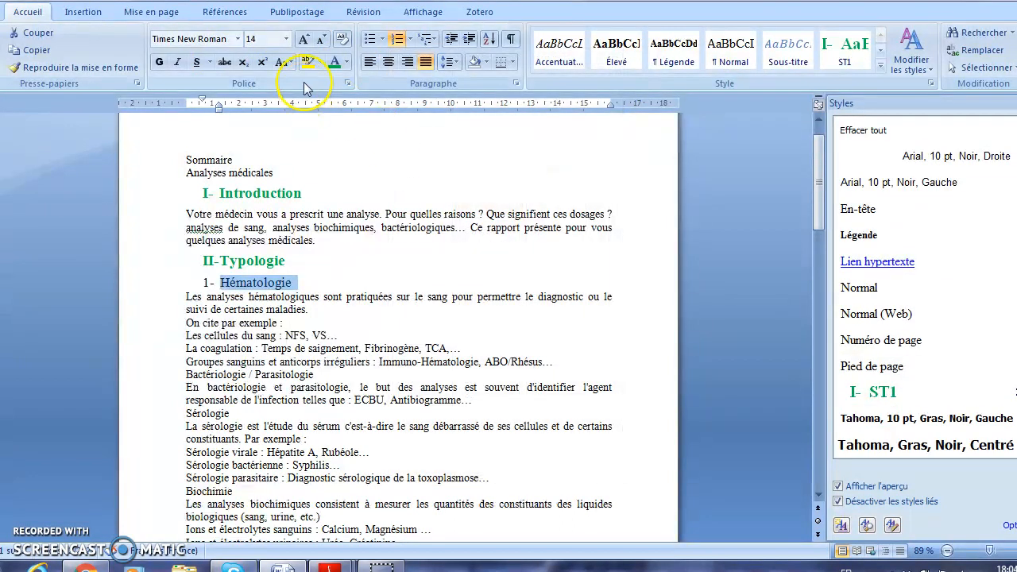
Colour the Hématologie subheading with a light purple theme colour and make it bold.
{"action": "left_click", "coordinate": [348, 63]}
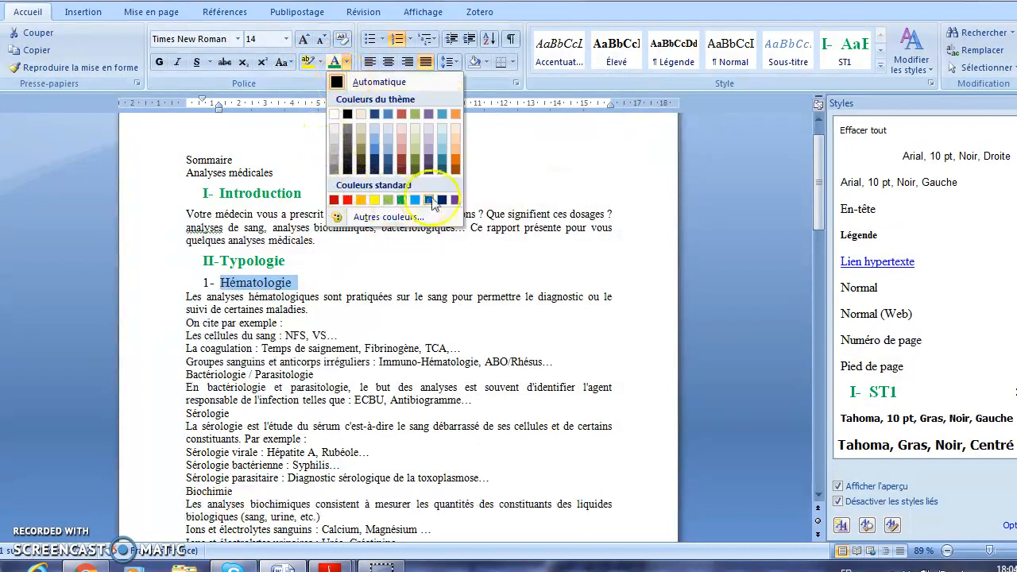
{"action": "left_click", "coordinate": [427, 141]}
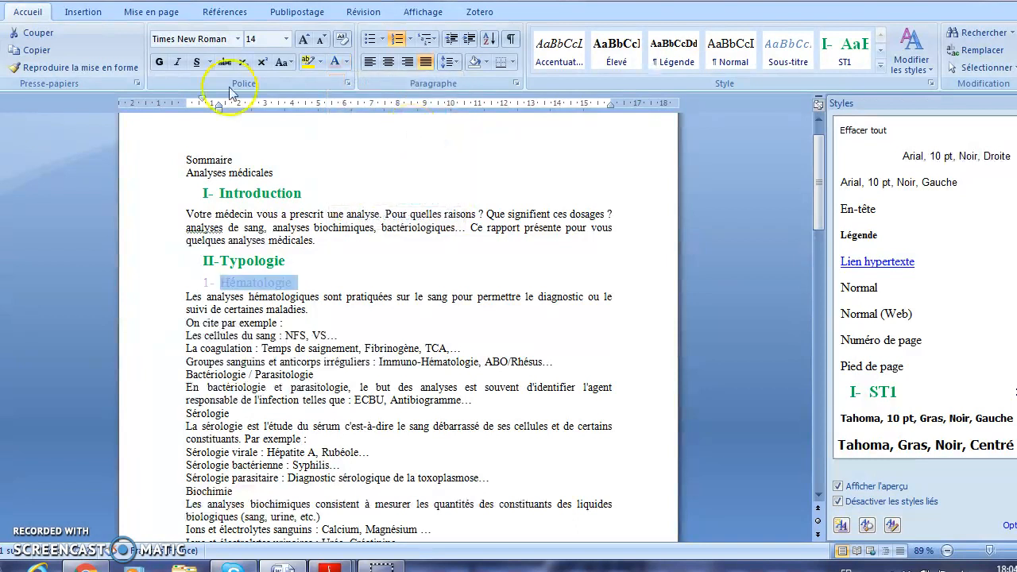
{"action": "left_click", "coordinate": [160, 62]}
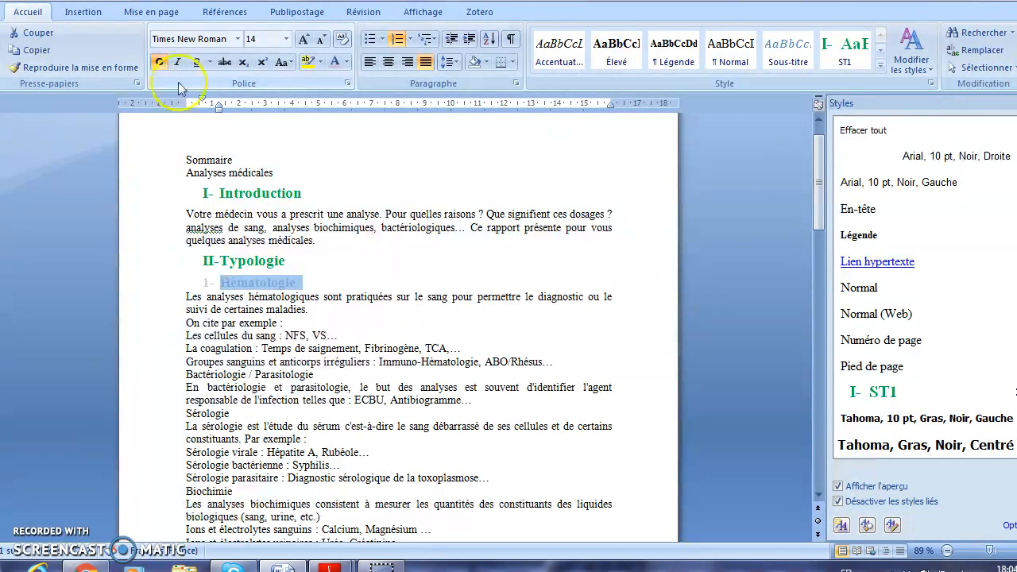
Save the formatting of the Hématologie subheading as a new quick style named ST2.
{"action": "right_click", "coordinate": [241, 284]}
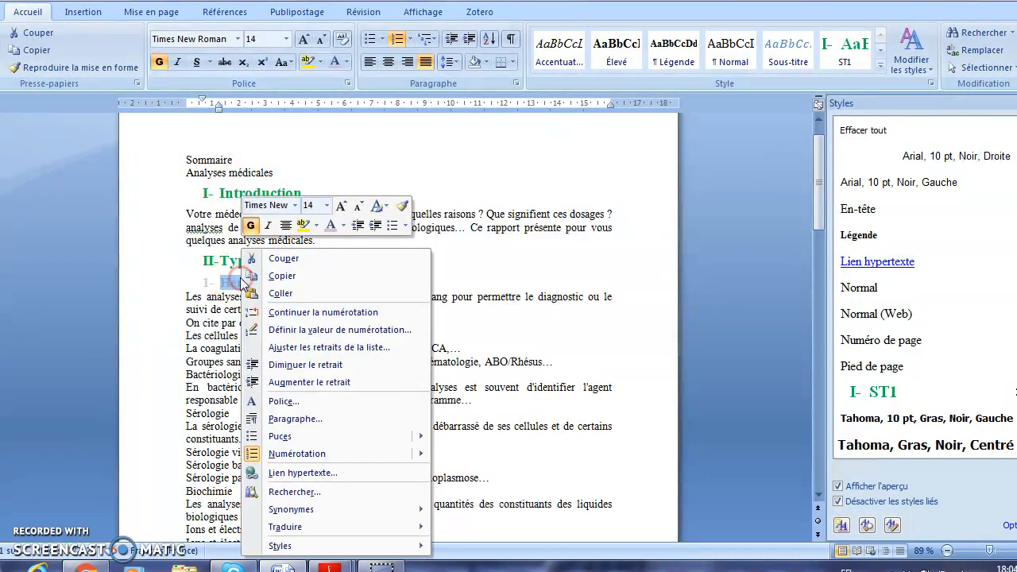
{"action": "mouse_move", "coordinate": [312, 550]}
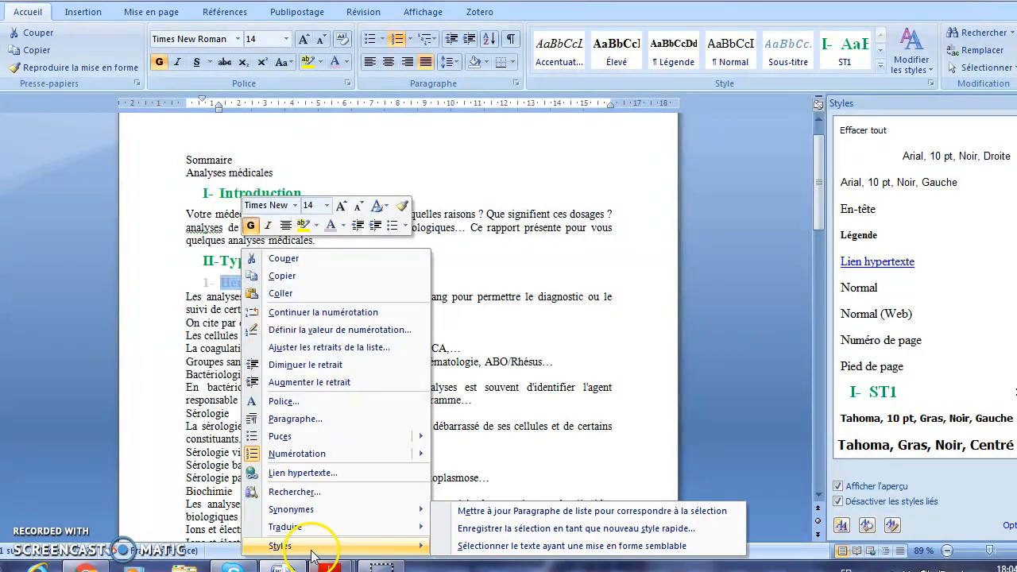
{"action": "left_click", "coordinate": [479, 528]}
{"action": "type", "text": "ST2"}
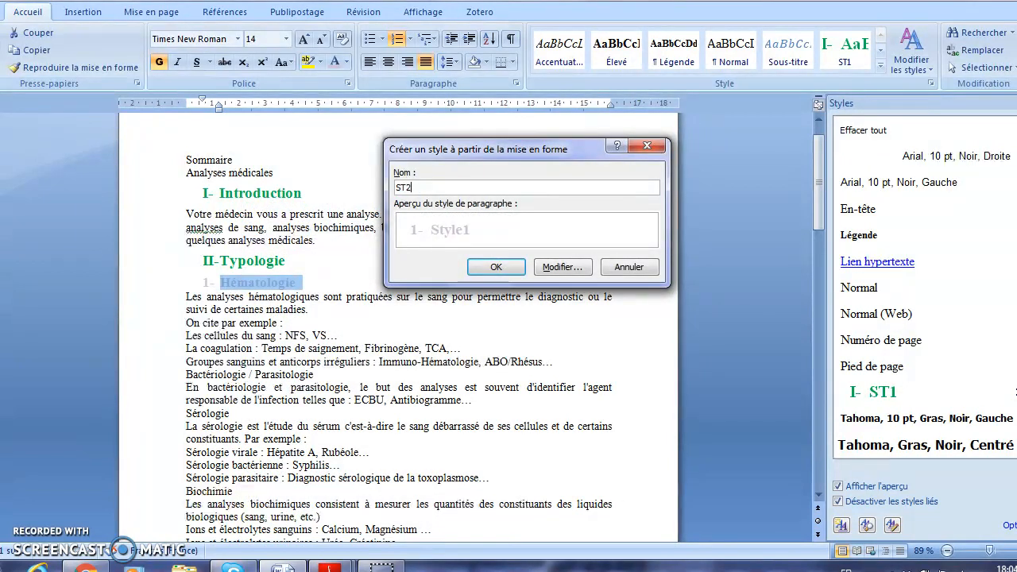
{"action": "left_click", "coordinate": [493, 268]}
{"action": "left_click", "coordinate": [492, 268]}
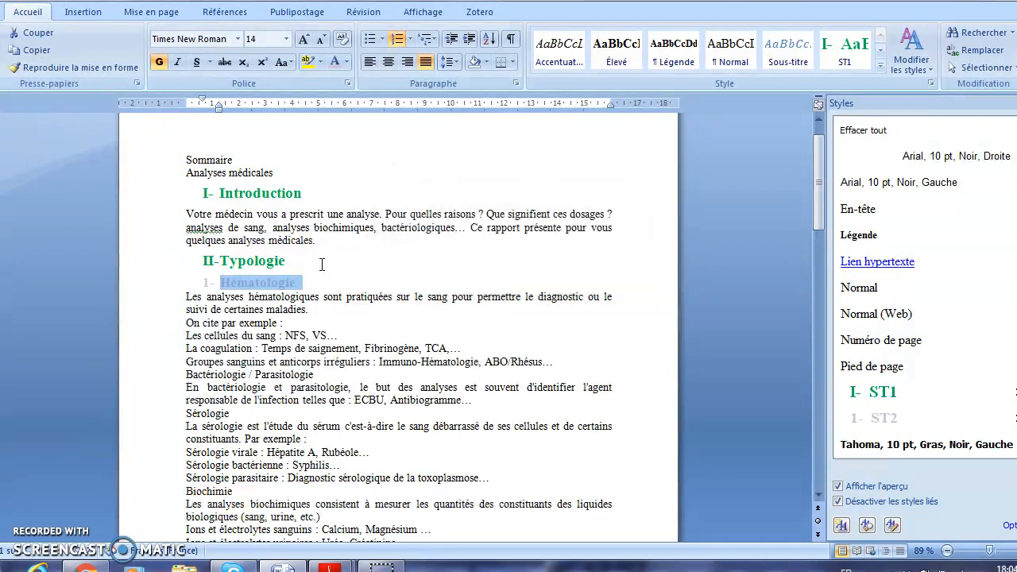
Apply the ST2 style to the Bactériologie / Parasitologie, Sérologie and Biochimie subheadings.
{"action": "left_click", "coordinate": [165, 377]}
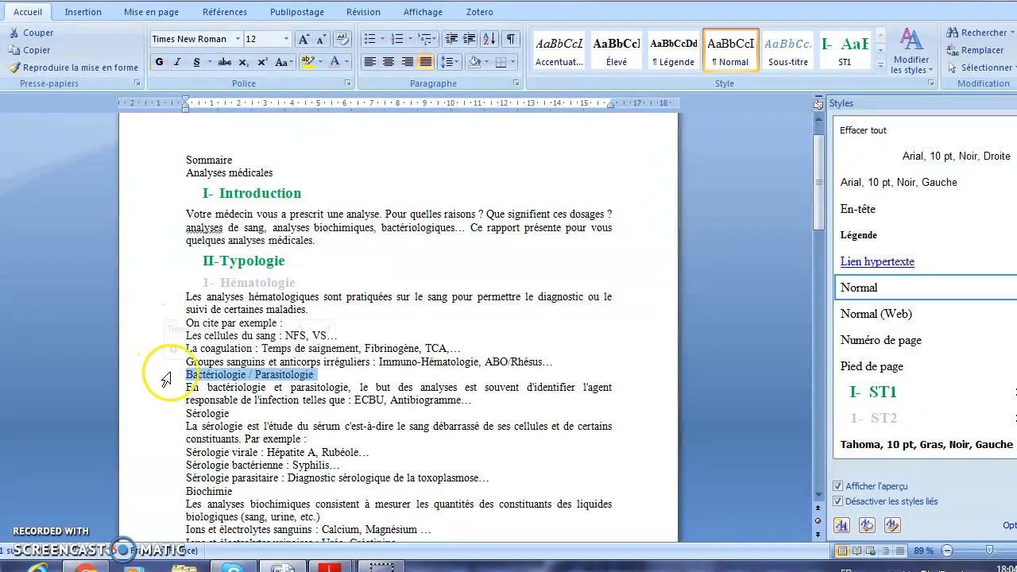
{"action": "left_click", "coordinate": [880, 417]}
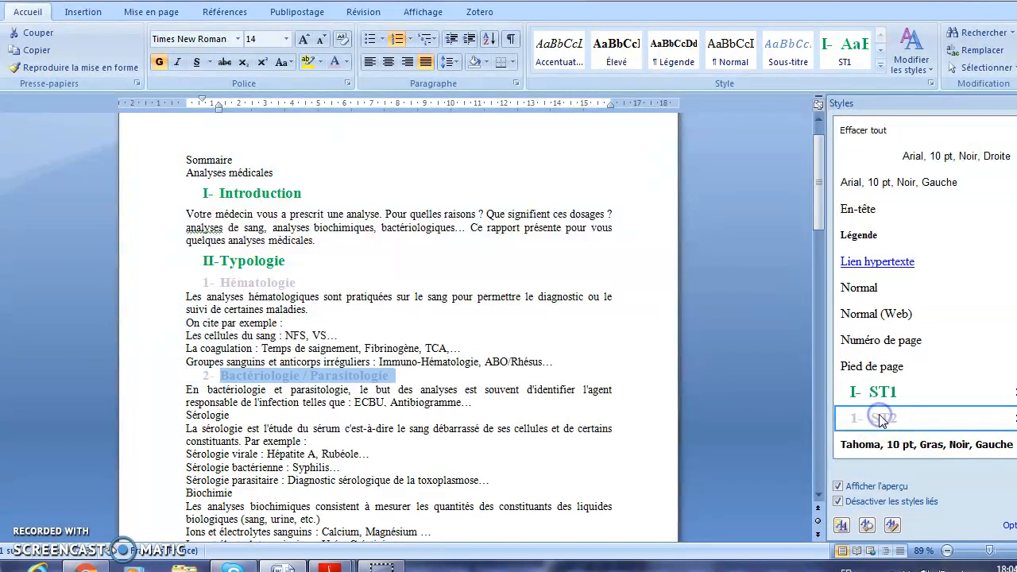
{"action": "left_click", "coordinate": [818, 495]}
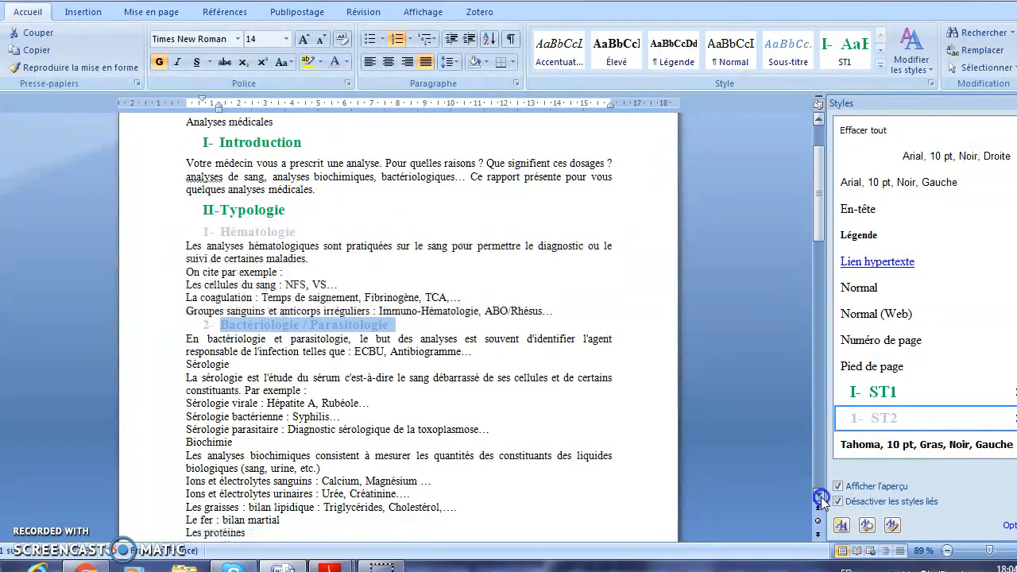
{"action": "left_click", "coordinate": [819, 495]}
{"action": "left_click", "coordinate": [168, 351]}
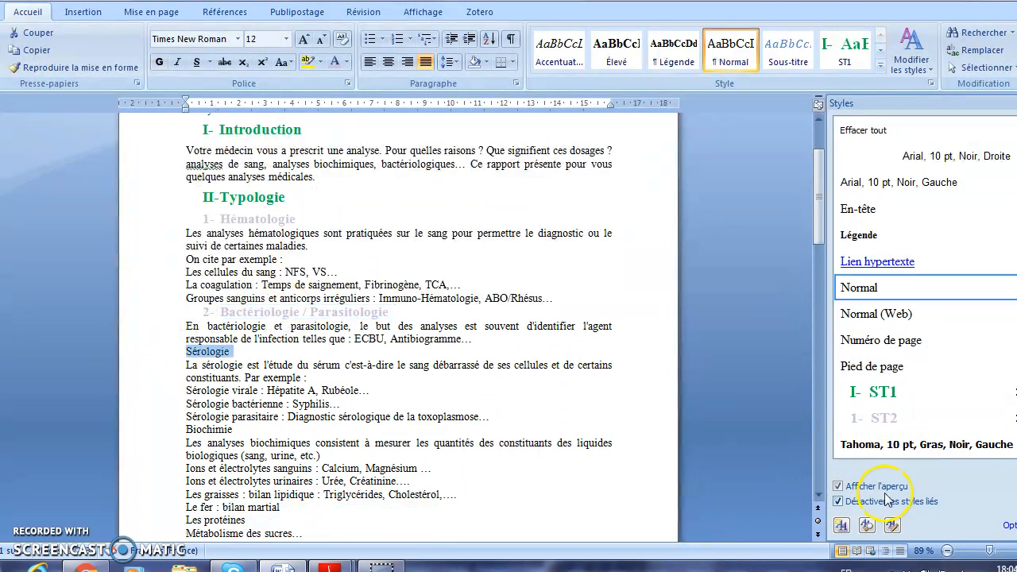
{"action": "left_click", "coordinate": [874, 418]}
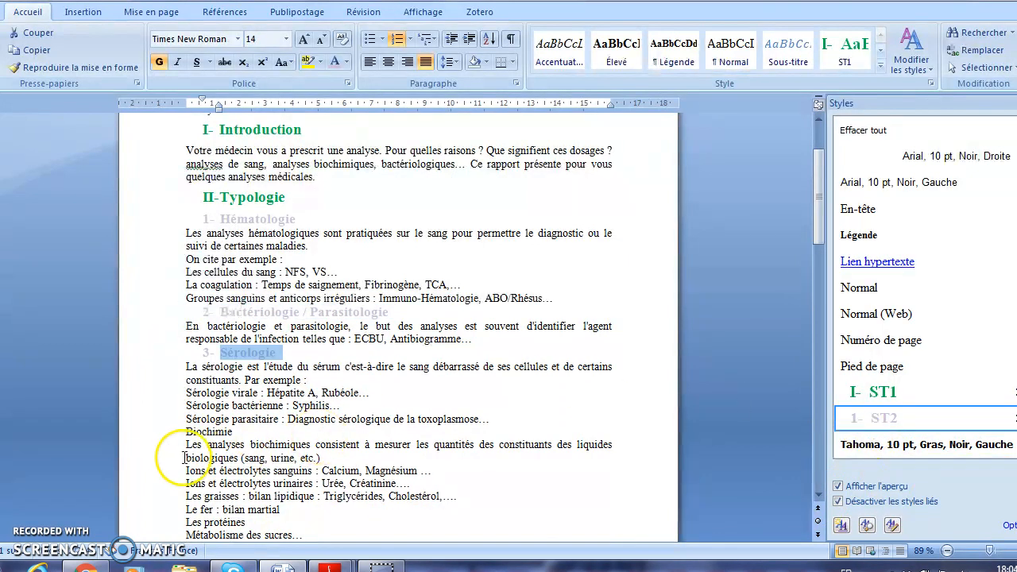
{"action": "left_click", "coordinate": [157, 431]}
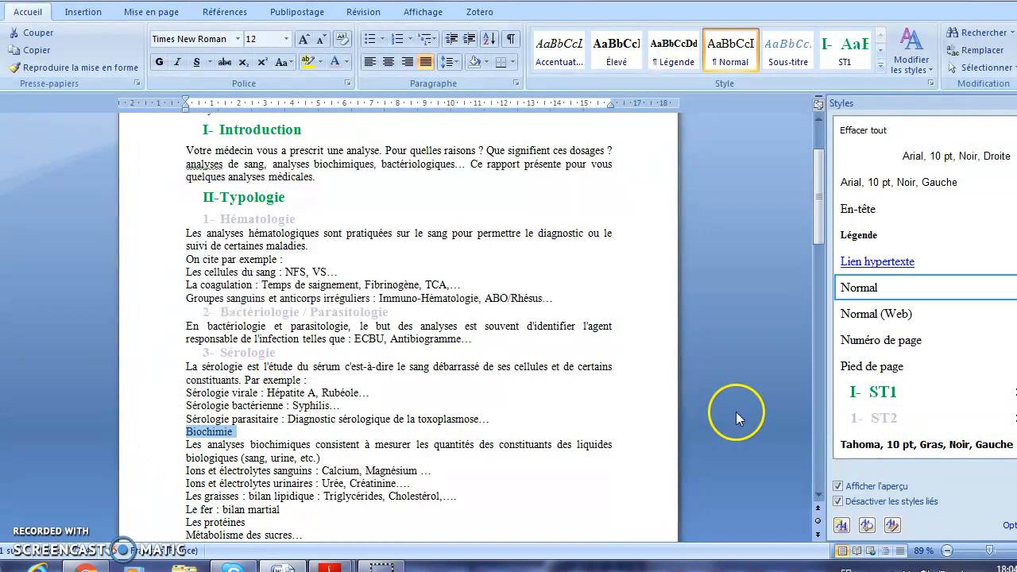
{"action": "left_click", "coordinate": [874, 418]}
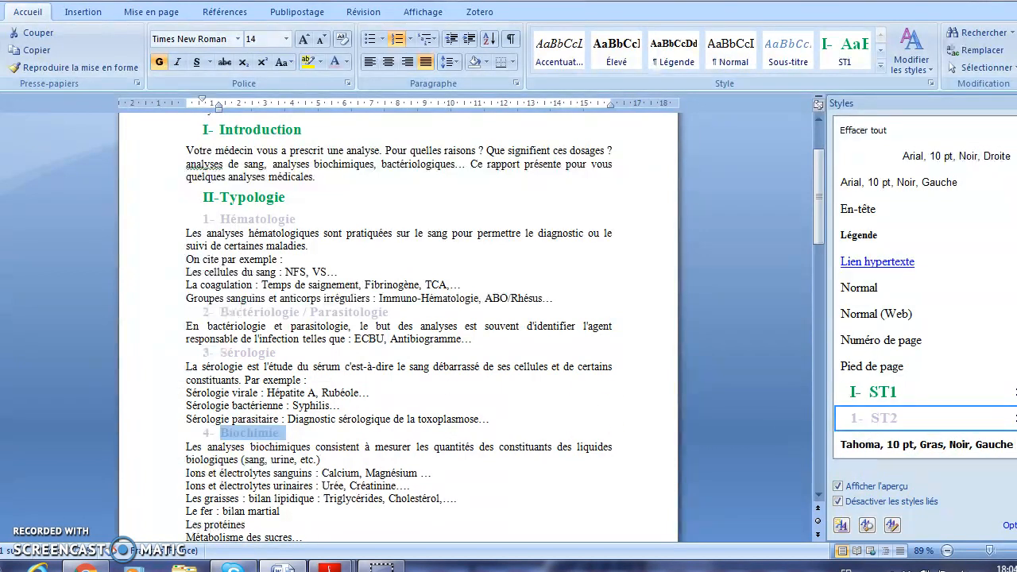
Apply the ST2 style to the Exemple1 and Exemple2 subheadings of the Application section.
{"action": "left_click", "coordinate": [818, 494]}
{"action": "left_click", "coordinate": [818, 494]}
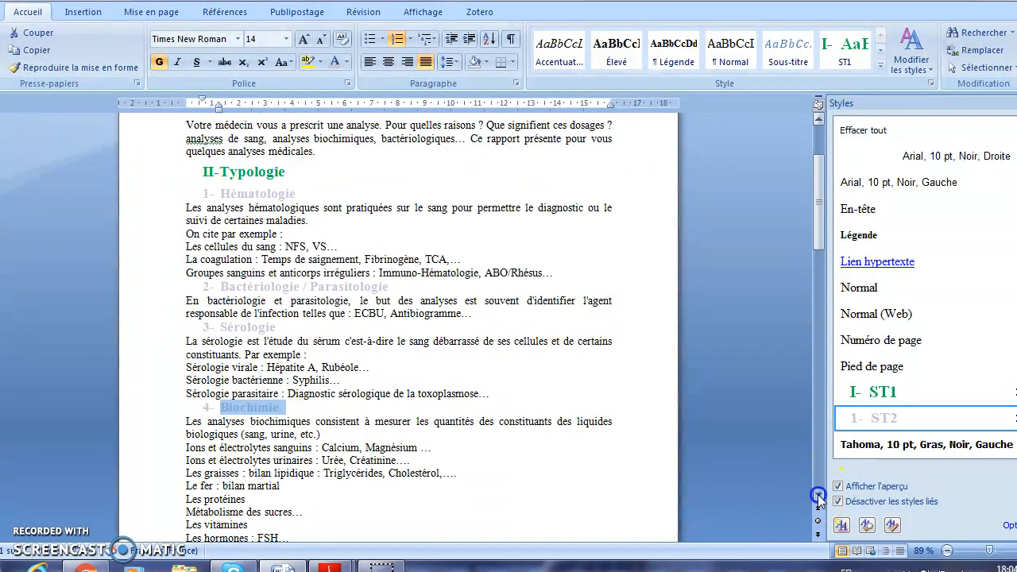
{"action": "left_click", "coordinate": [818, 494]}
{"action": "left_click", "coordinate": [818, 494]}
{"action": "left_click", "coordinate": [818, 494]}
{"action": "left_click", "coordinate": [818, 494]}
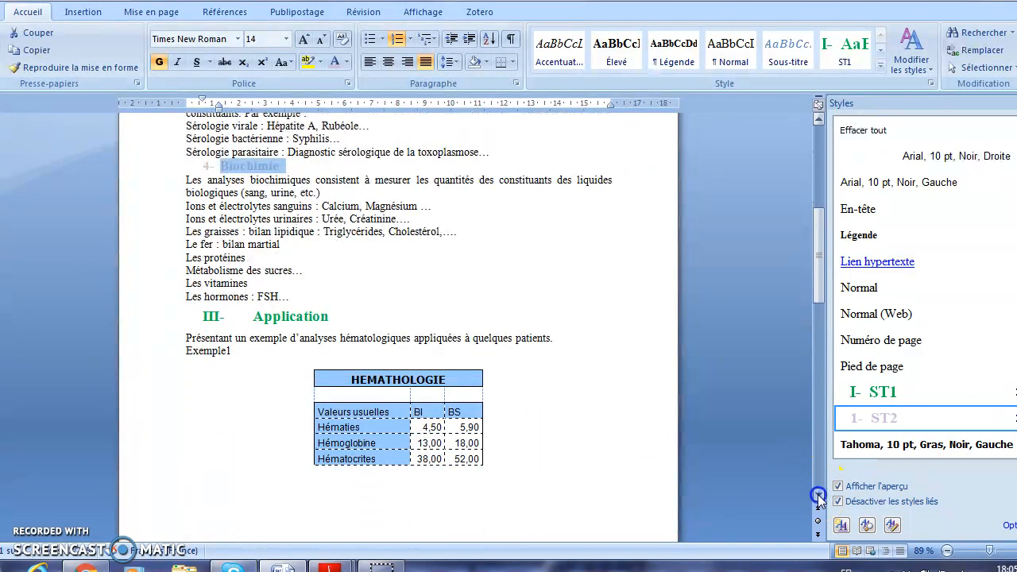
{"action": "left_click", "coordinate": [818, 494]}
{"action": "left_click", "coordinate": [818, 494]}
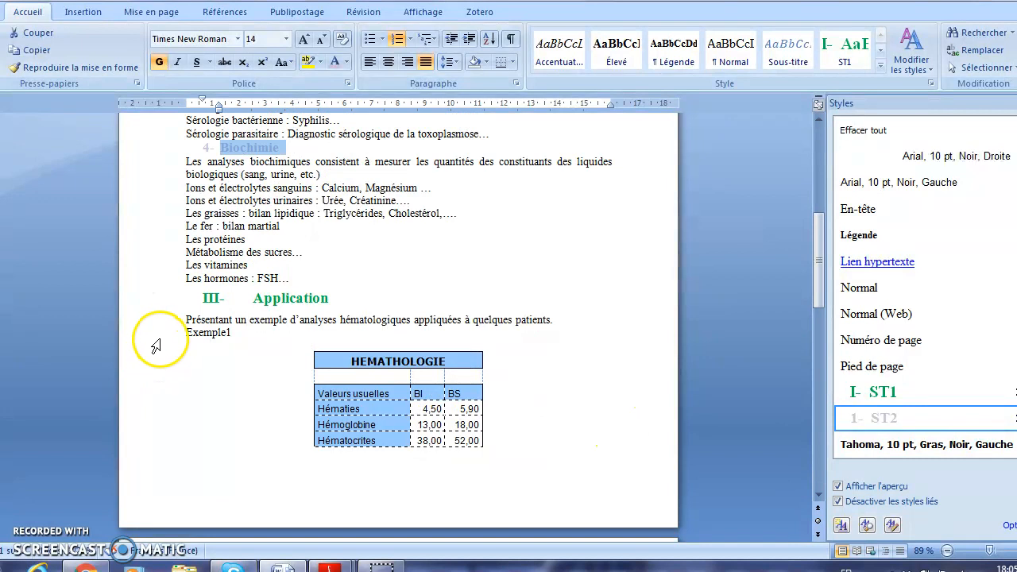
{"action": "left_click", "coordinate": [158, 338]}
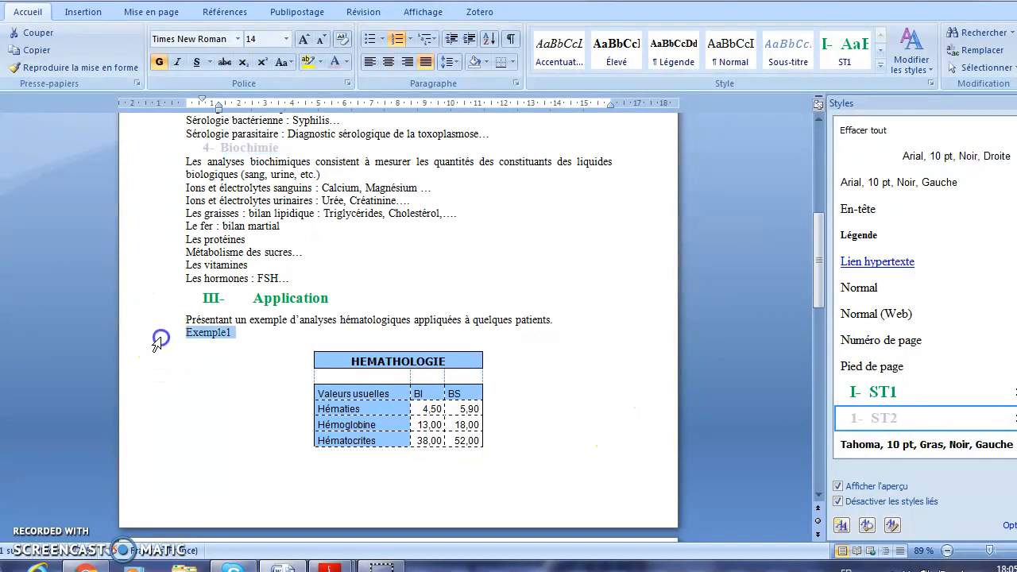
{"action": "left_click", "coordinate": [870, 421]}
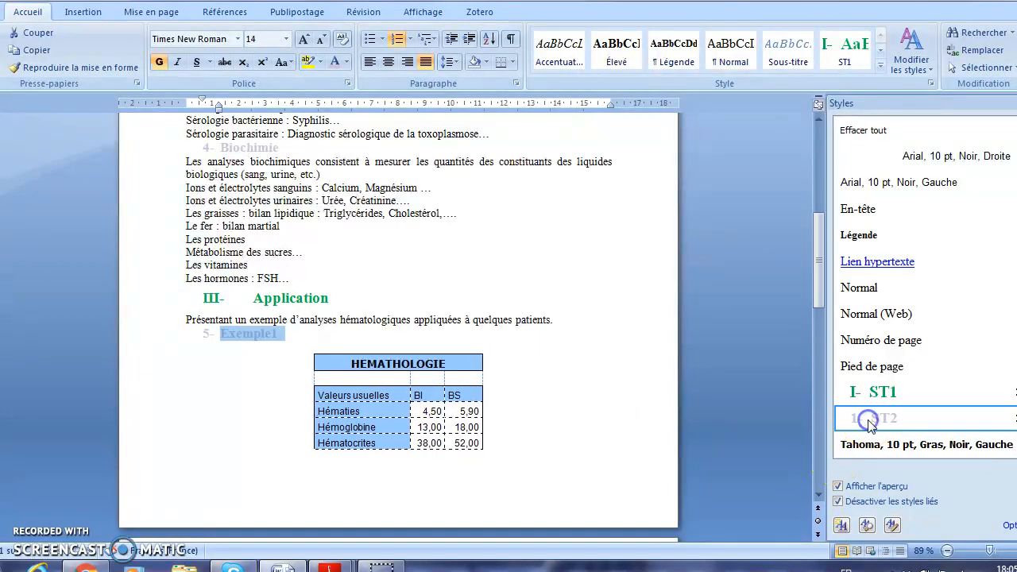
{"action": "left_click", "coordinate": [818, 497]}
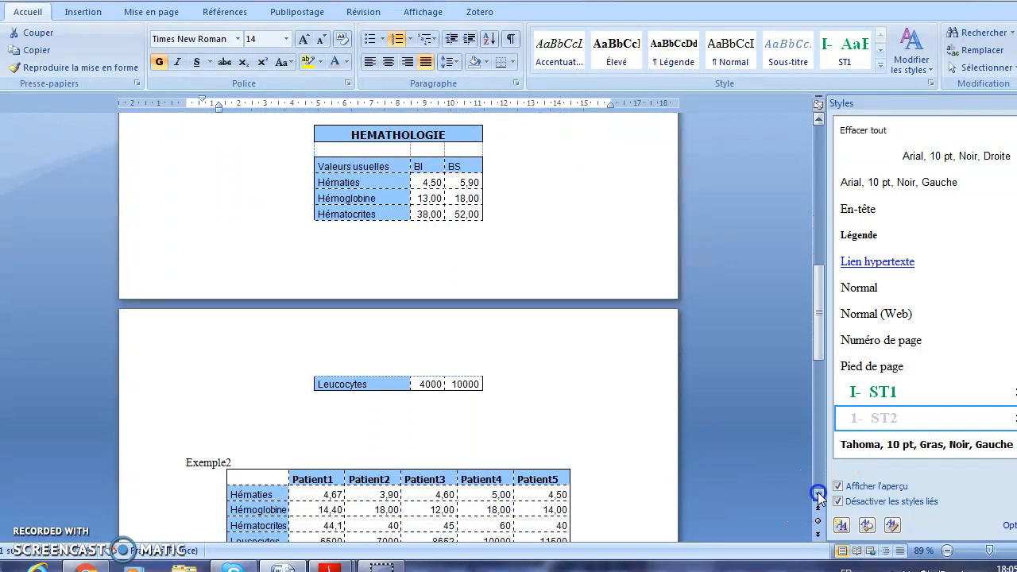
{"action": "left_click", "coordinate": [153, 467]}
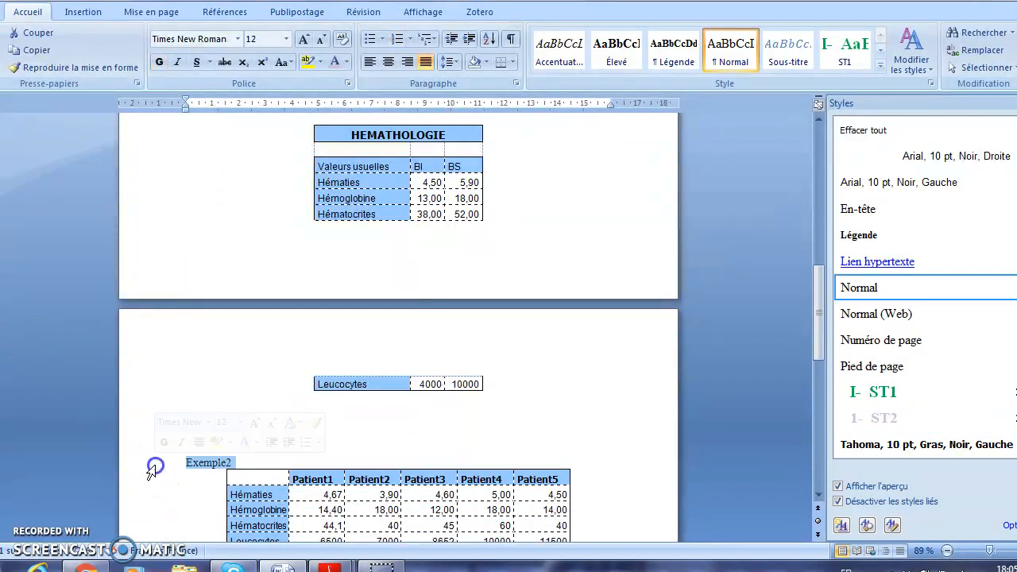
{"action": "left_click", "coordinate": [895, 429]}
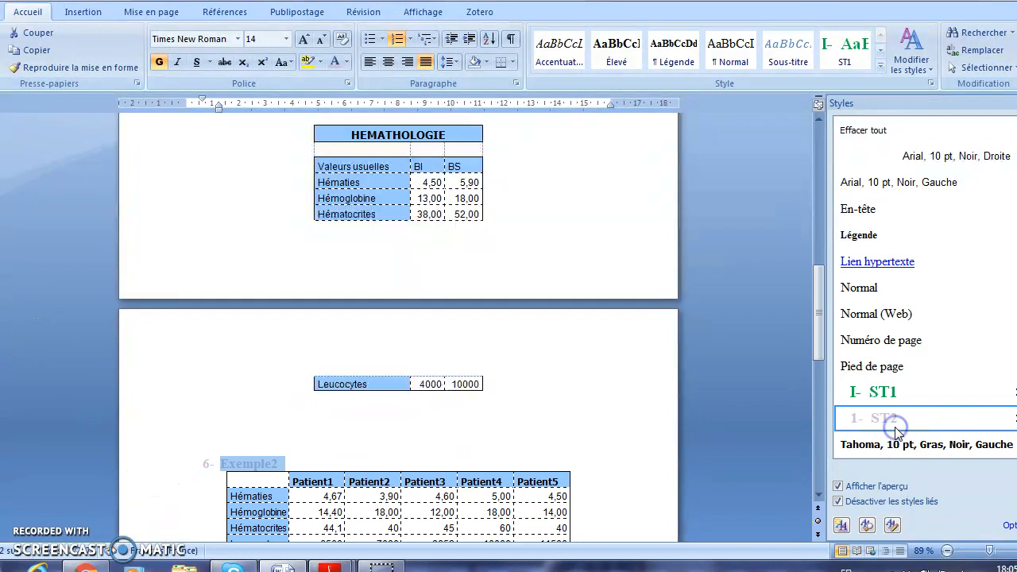
Restart the subheading numbering at 1 for Exemple1 in the Application section.
{"action": "left_click", "coordinate": [818, 120]}
{"action": "left_click_drag", "start_coordinate": [818, 121], "coordinate": [818, 122]}
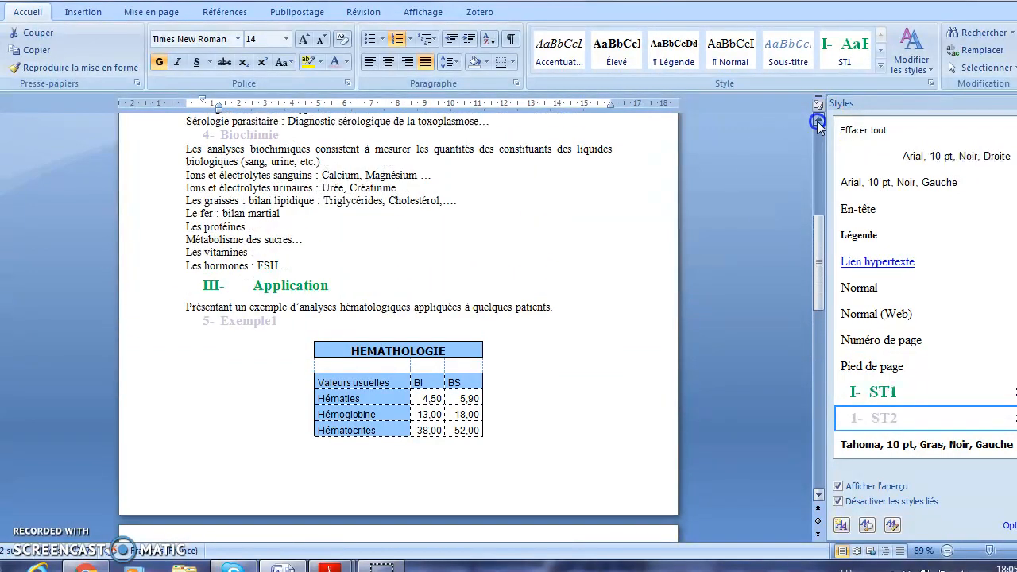
{"action": "left_click", "coordinate": [205, 322]}
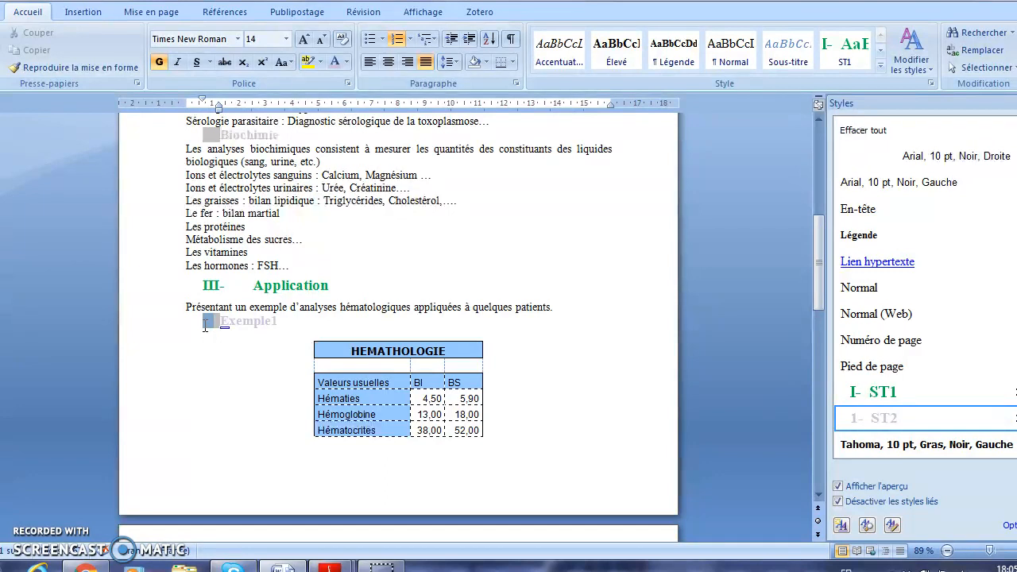
{"action": "right_click", "coordinate": [204, 326]}
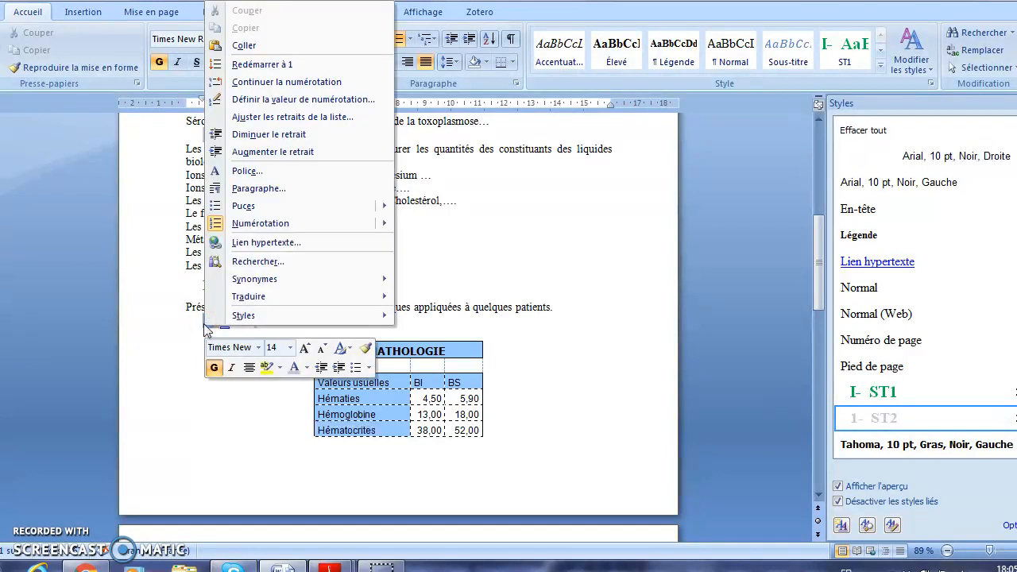
{"action": "left_click", "coordinate": [253, 66]}
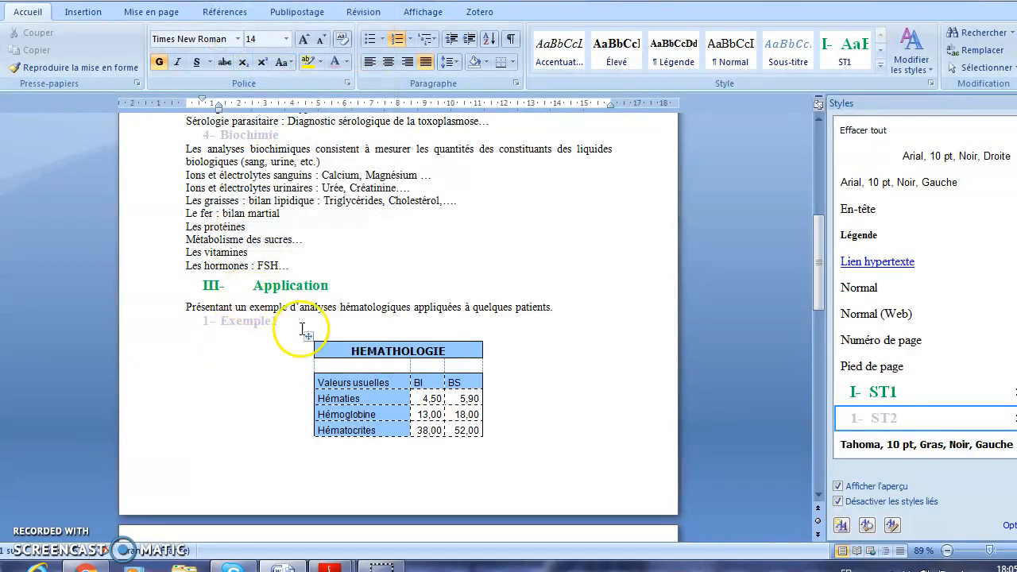
Add an empty line after Sommaire and insert a page break there, ahead of the Analyses médicales title.
{"action": "left_click", "coordinate": [819, 151]}
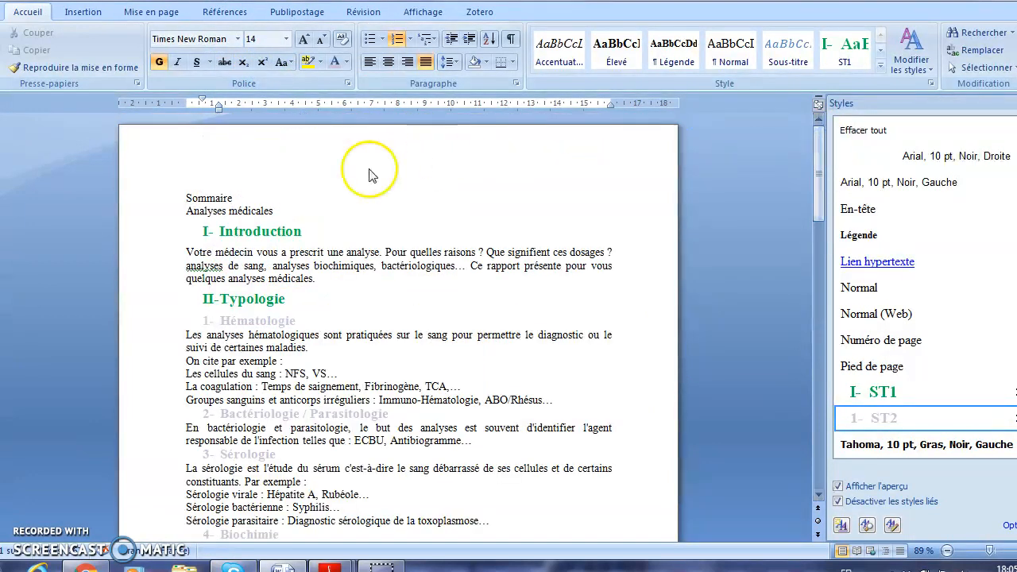
{"action": "left_click", "coordinate": [233, 197]}
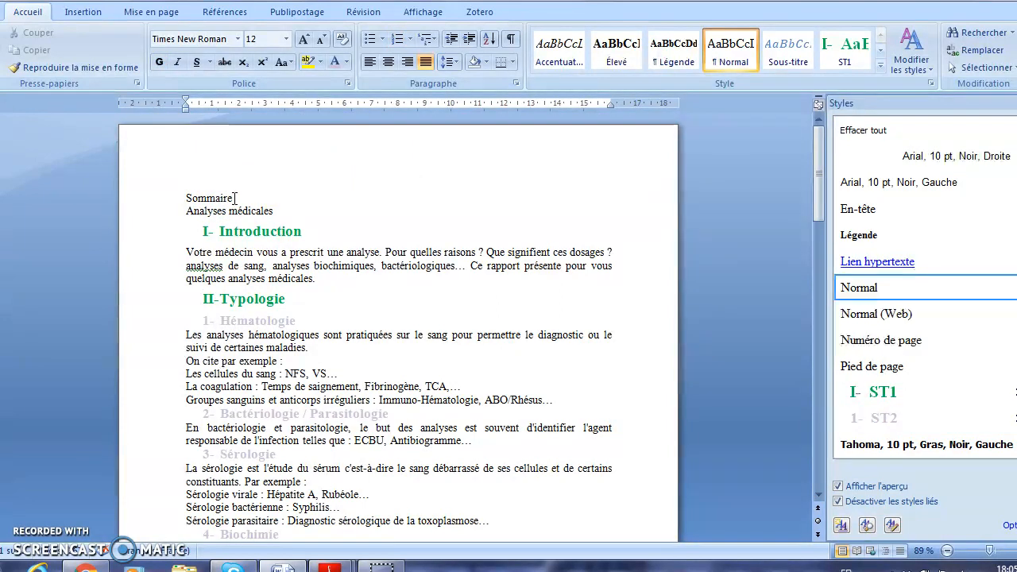
{"action": "key", "text": "Return"}
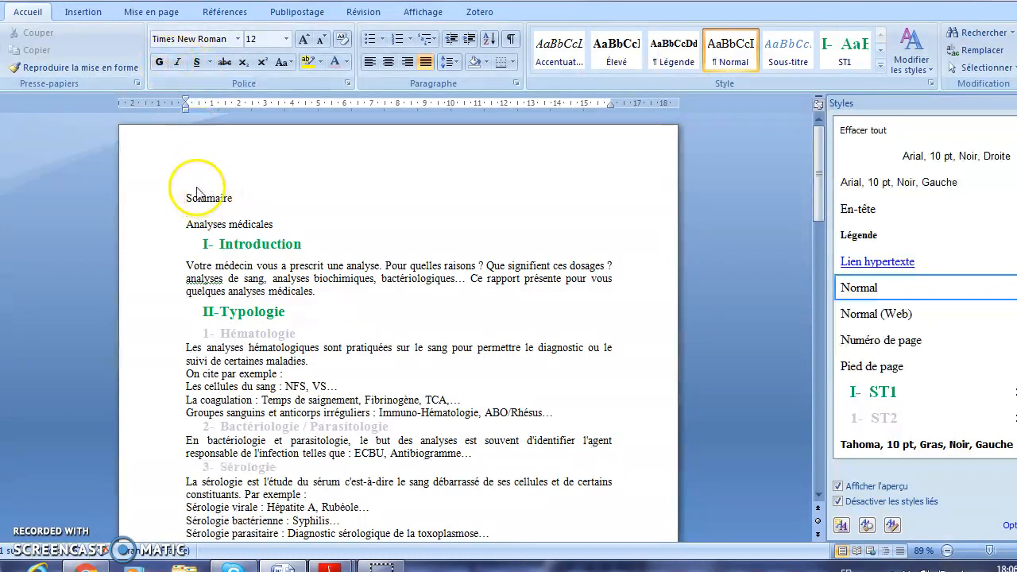
{"action": "left_click", "coordinate": [157, 13]}
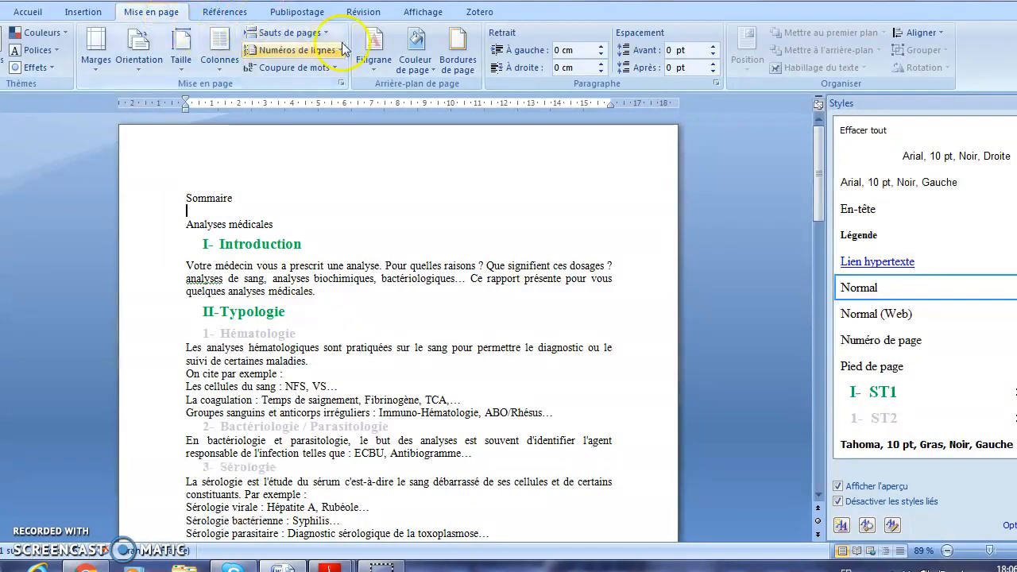
{"action": "left_click", "coordinate": [321, 32]}
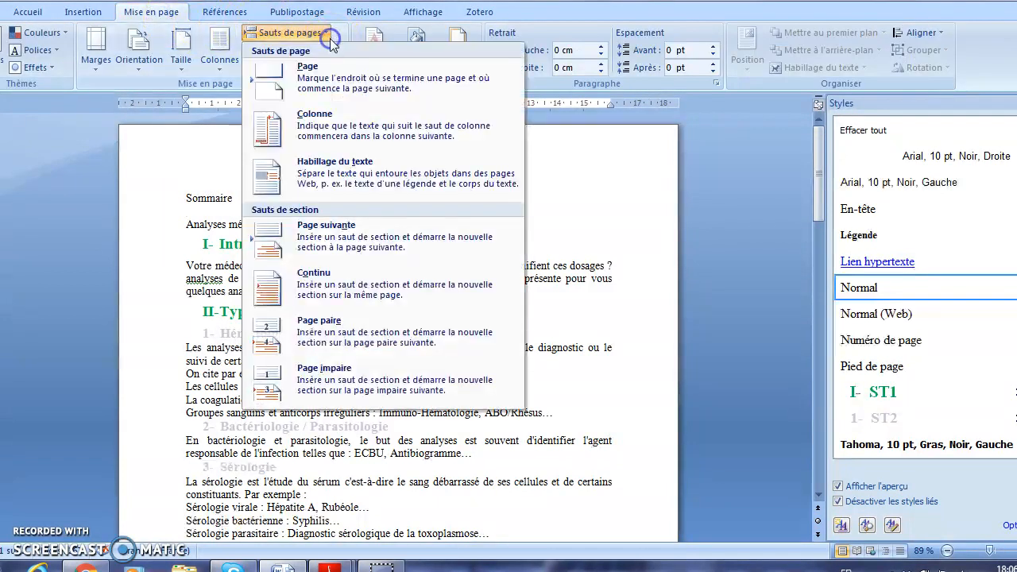
{"action": "left_click", "coordinate": [328, 92]}
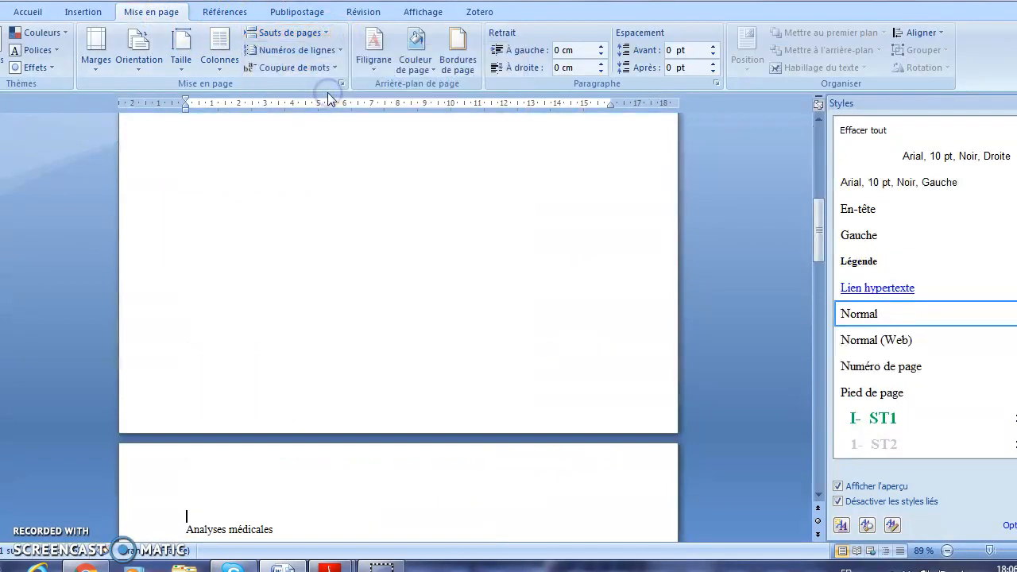
Add a new empty line directly below Sommaire on the first page.
{"action": "left_click", "coordinate": [819, 159]}
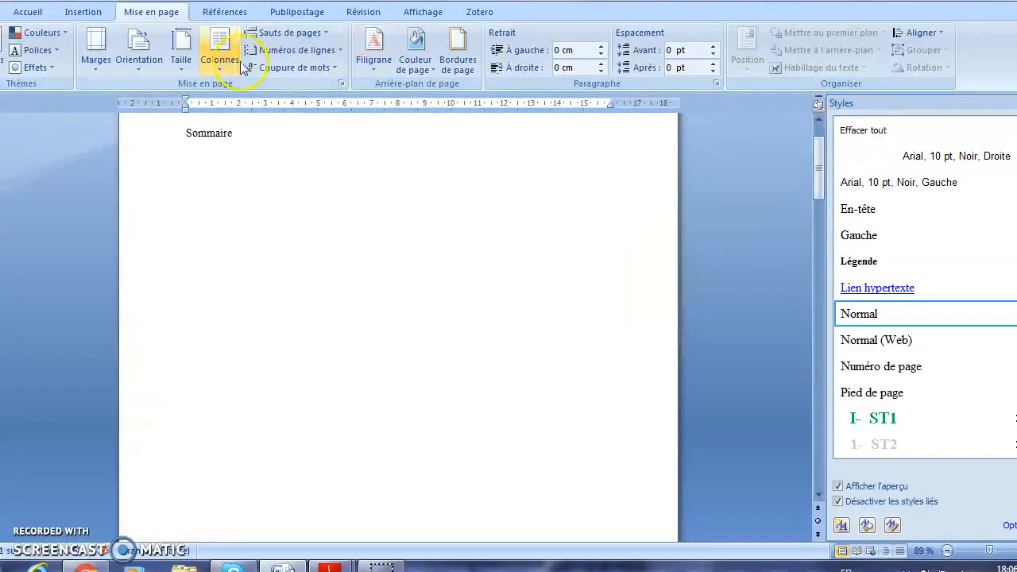
{"action": "left_click", "coordinate": [249, 134]}
{"action": "key", "text": "Return"}
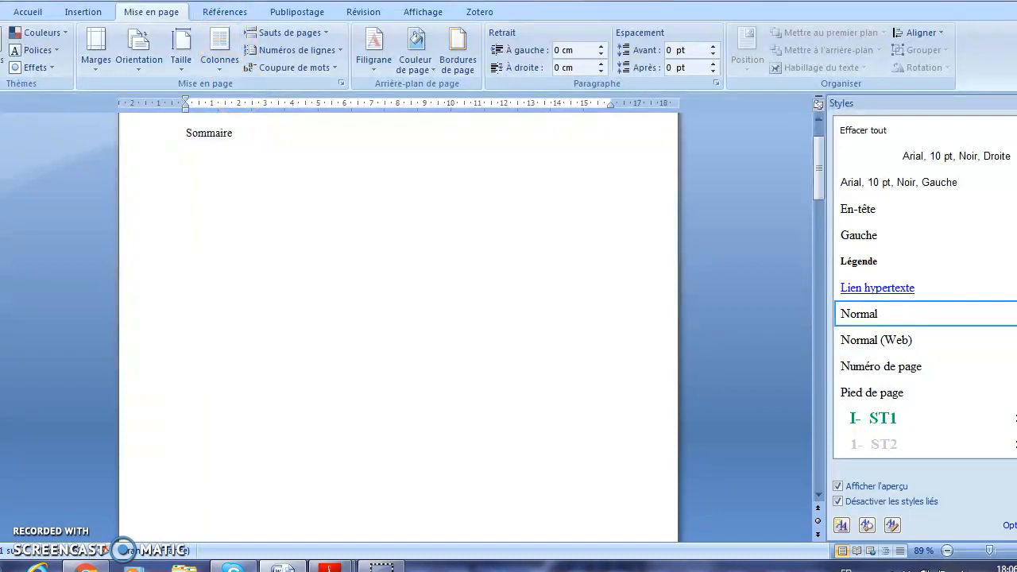
Set up a custom table of contents whose options assign level 1 to style ST1 and level 2 to ST2.
{"action": "left_click", "coordinate": [211, 14]}
{"action": "left_click", "coordinate": [160, 14]}
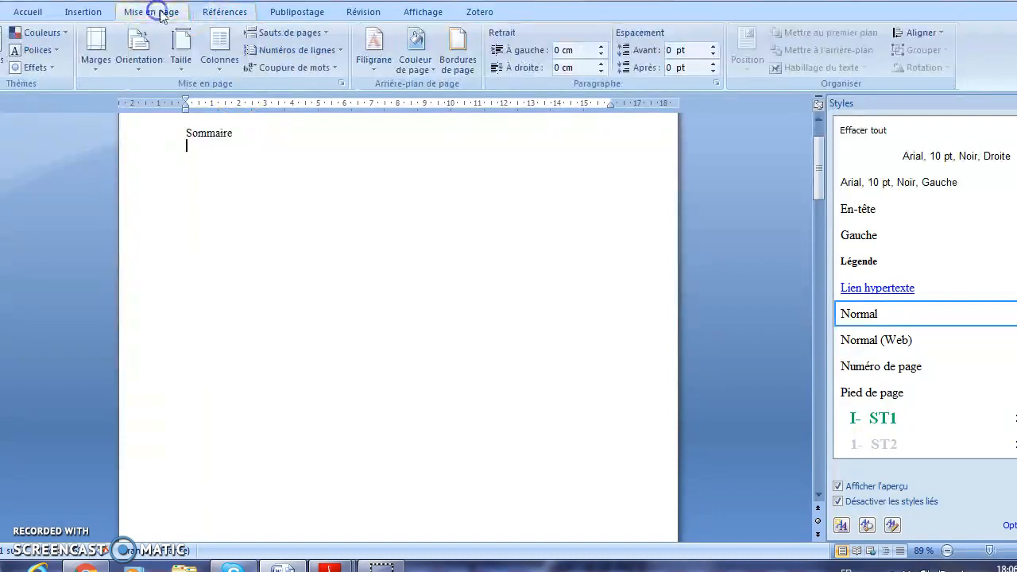
{"action": "left_click", "coordinate": [221, 14]}
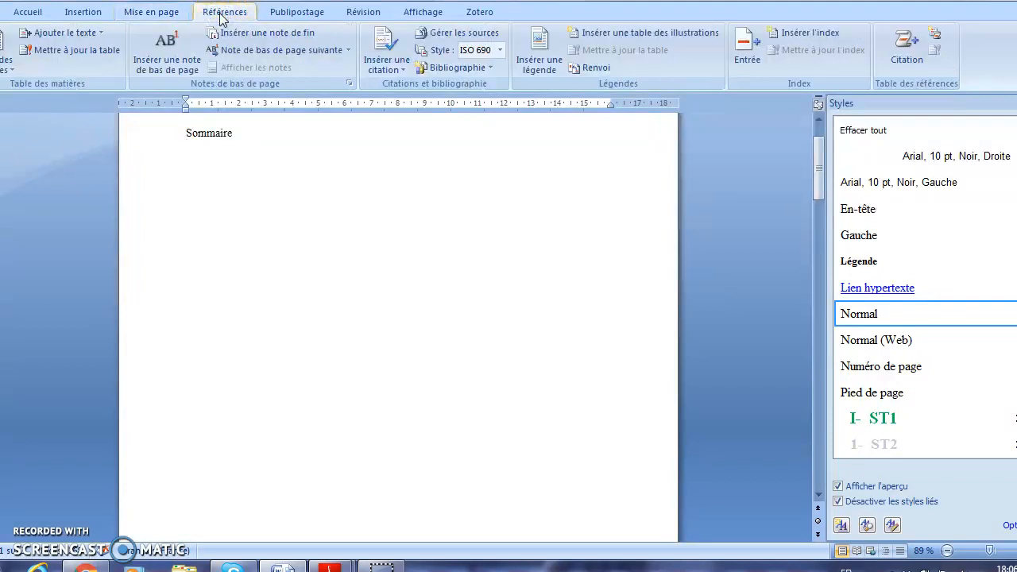
{"action": "left_click", "coordinate": [7, 70]}
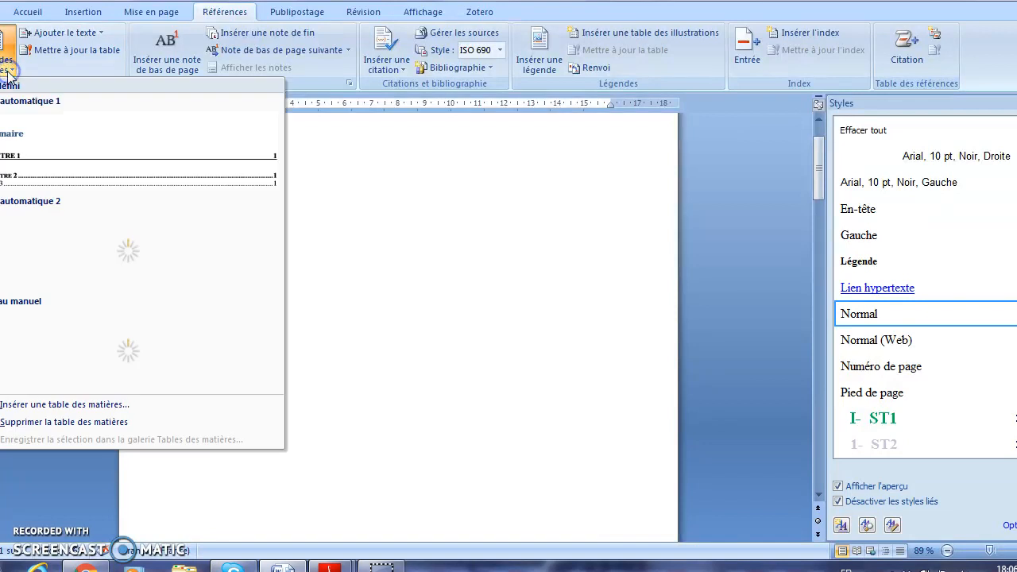
{"action": "left_click", "coordinate": [76, 404]}
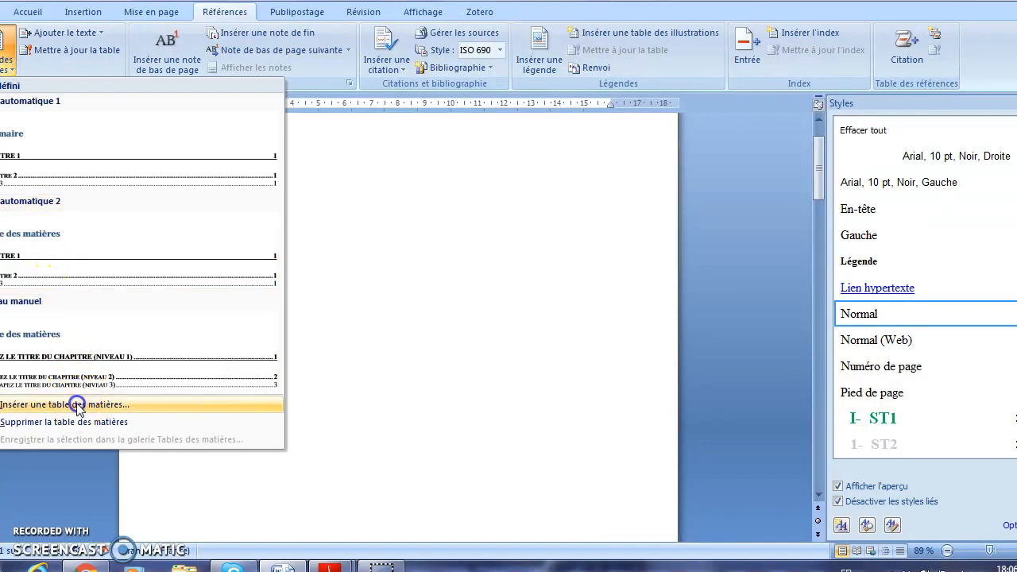
{"action": "left_click", "coordinate": [599, 394]}
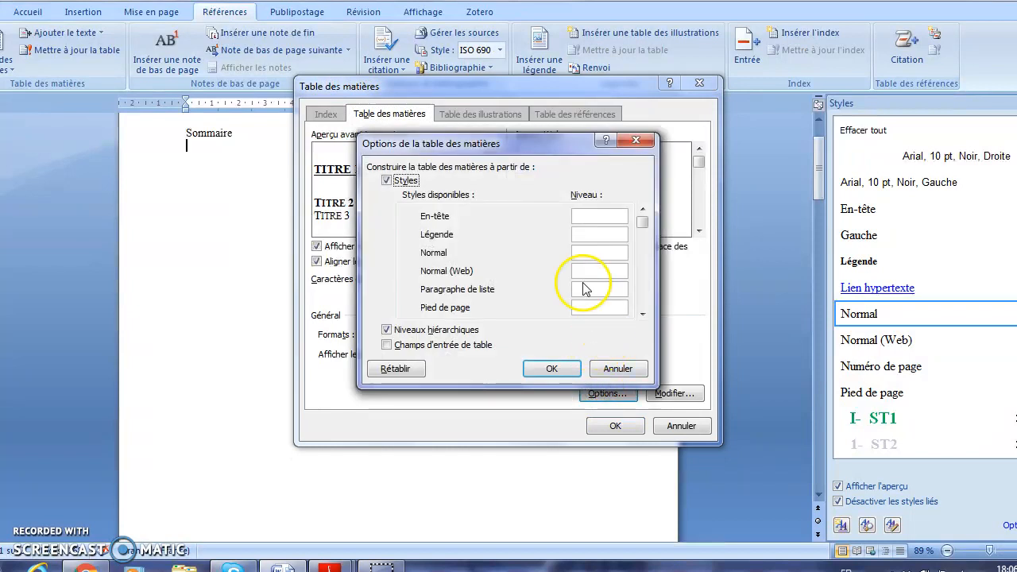
{"action": "left_click", "coordinate": [642, 313]}
{"action": "left_click", "coordinate": [642, 313]}
{"action": "left_click", "coordinate": [585, 292]}
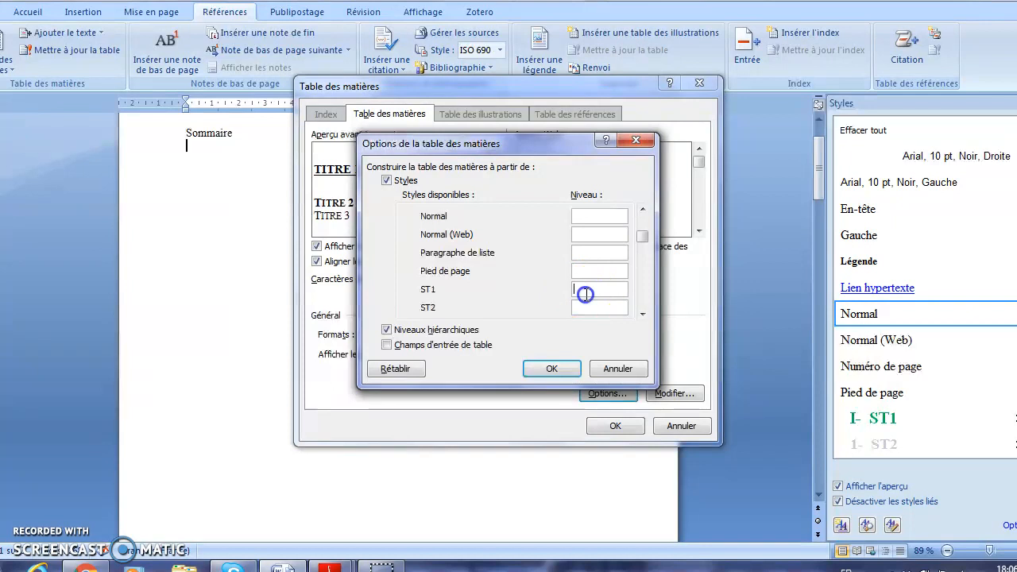
{"action": "type", "text": "1"}
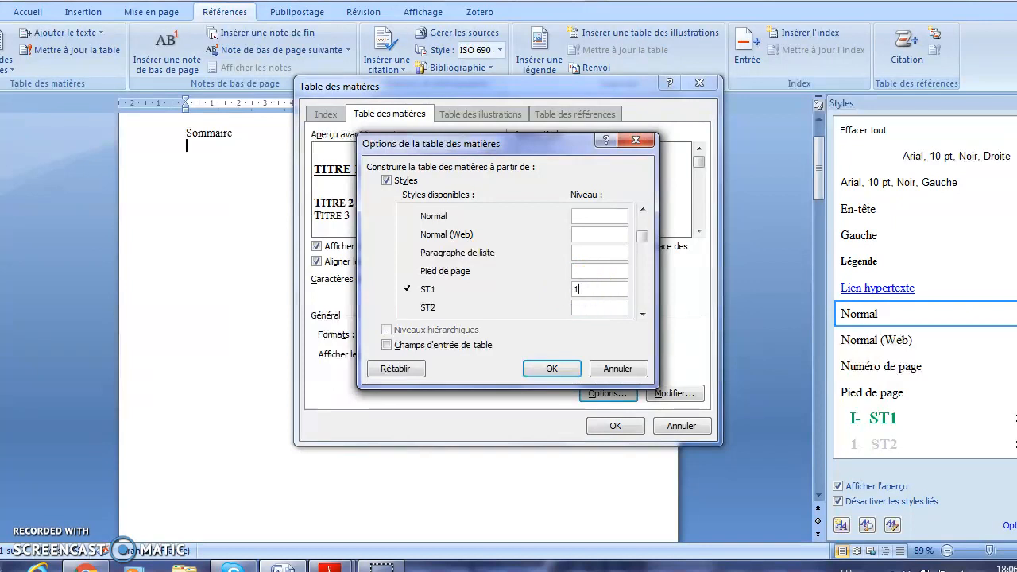
{"action": "left_click", "coordinate": [585, 308]}
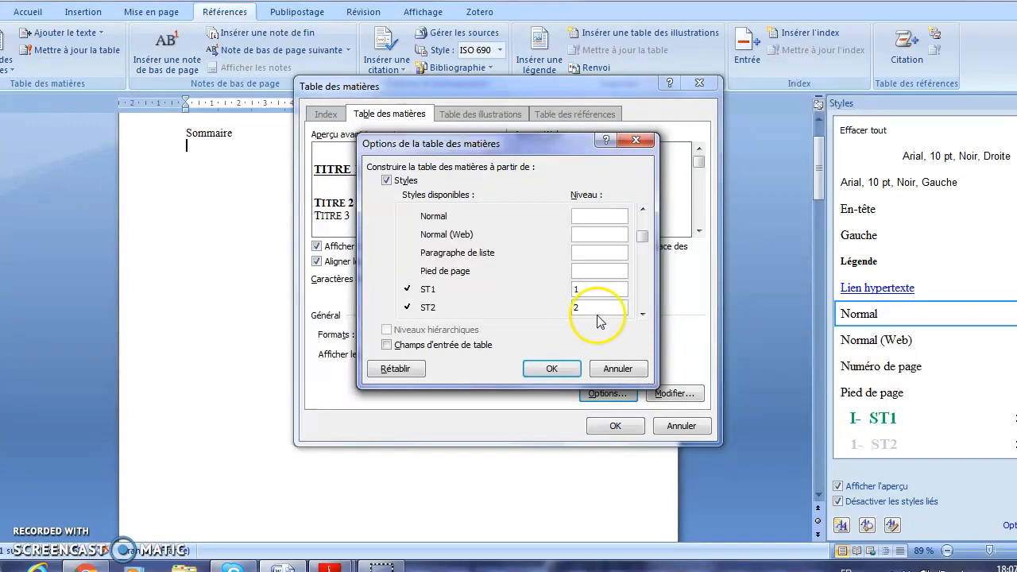
Clear the table of contents levels of the Titre 1, Titre 2 and Titre 3 styles.
{"action": "left_click", "coordinate": [642, 314]}
{"action": "left_click", "coordinate": [642, 316]}
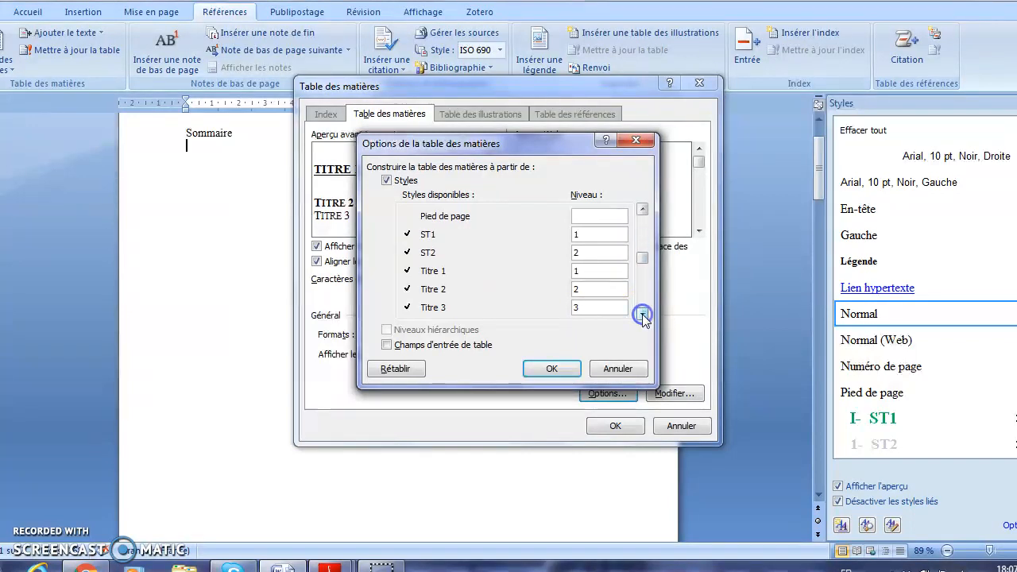
{"action": "left_click", "coordinate": [597, 273]}
{"action": "key", "text": "BackSpace"}
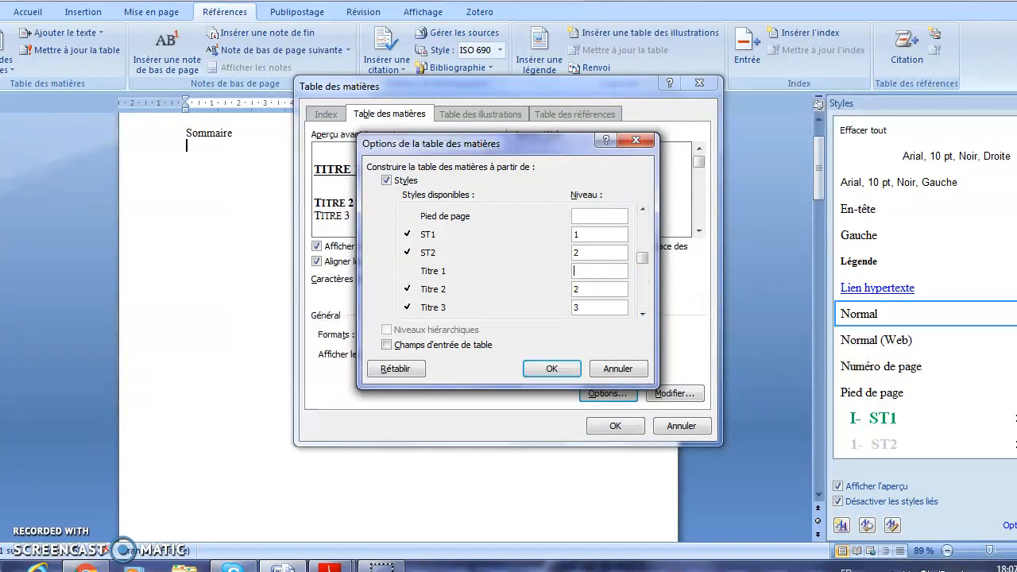
{"action": "left_click", "coordinate": [578, 288]}
{"action": "key", "text": "BackSpace"}
{"action": "left_click", "coordinate": [588, 307]}
{"action": "key", "text": "BackSpace"}
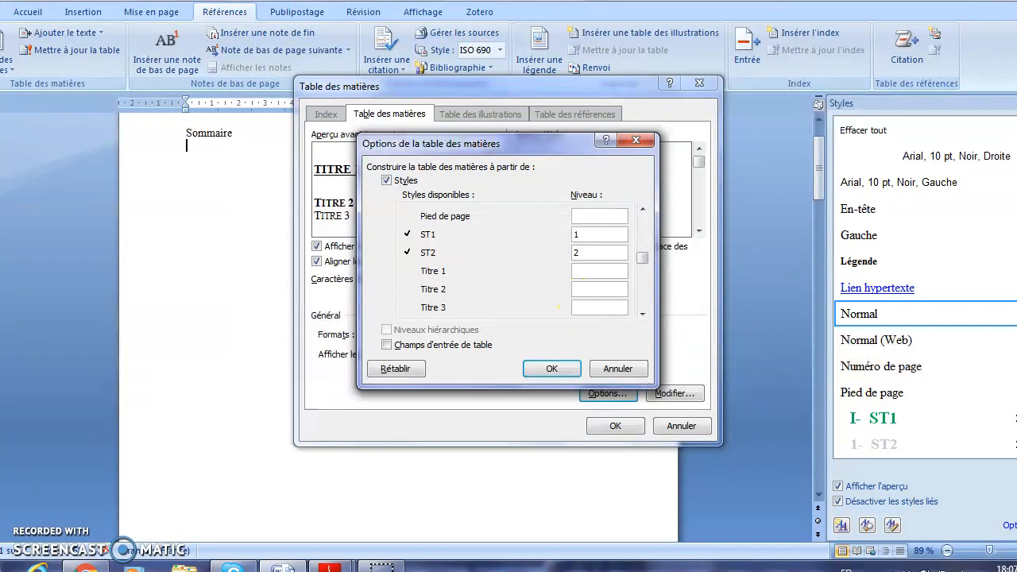
{"action": "left_click", "coordinate": [642, 314]}
{"action": "left_click", "coordinate": [642, 313]}
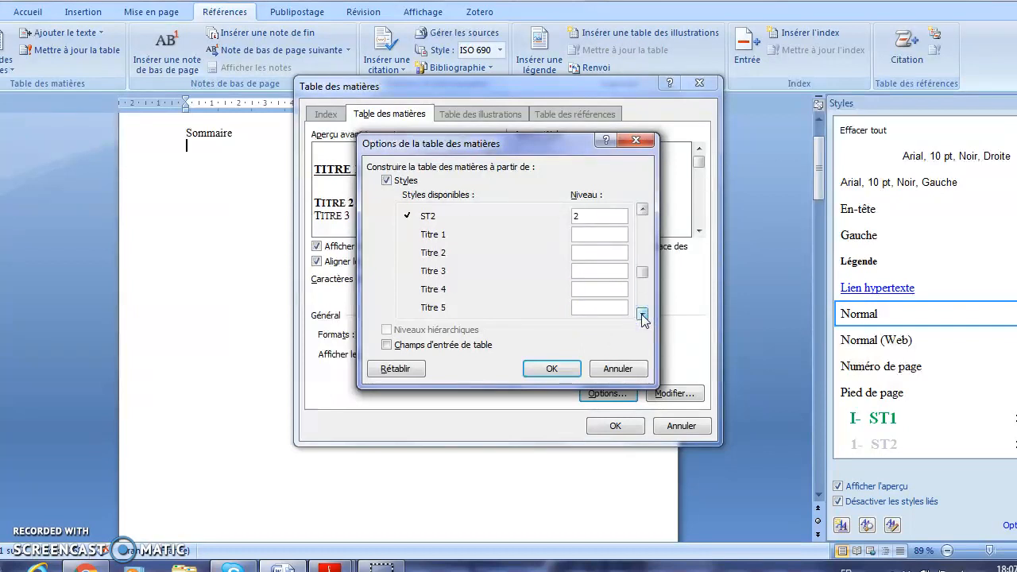
{"action": "left_click", "coordinate": [642, 211]}
{"action": "left_click", "coordinate": [642, 210]}
{"action": "left_click", "coordinate": [642, 211]}
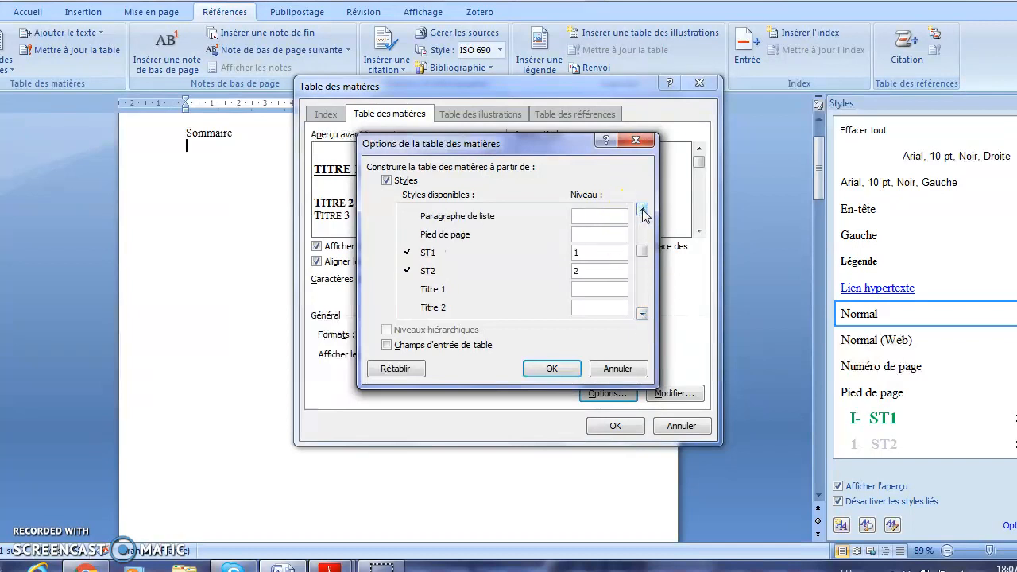
Accept the options and insert the table of contents under Sommaire.
{"action": "left_click", "coordinate": [552, 371]}
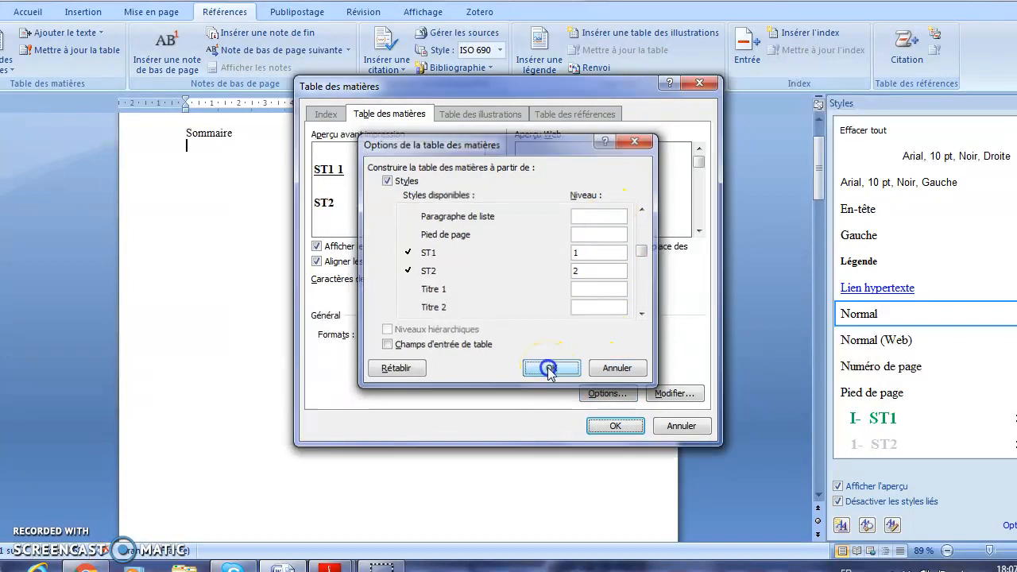
{"action": "left_click", "coordinate": [614, 427]}
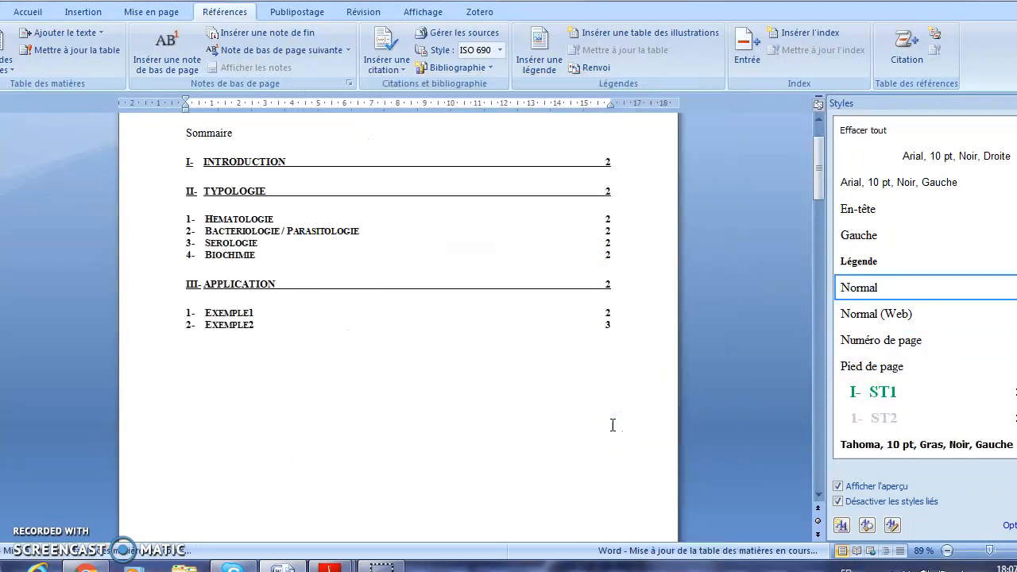
{"action": "left_click", "coordinate": [488, 376]}
{"action": "left_click", "coordinate": [105, 428]}
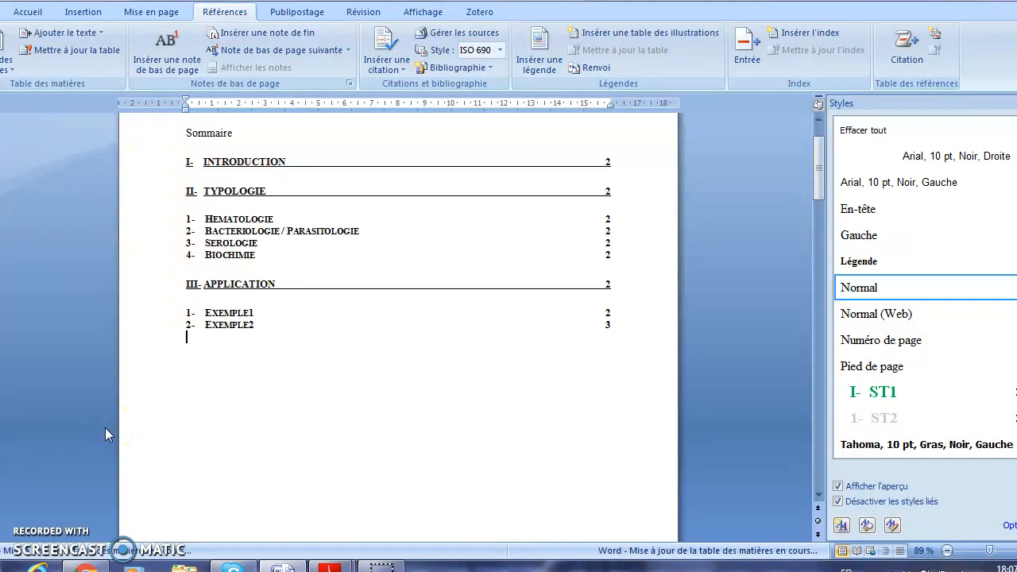